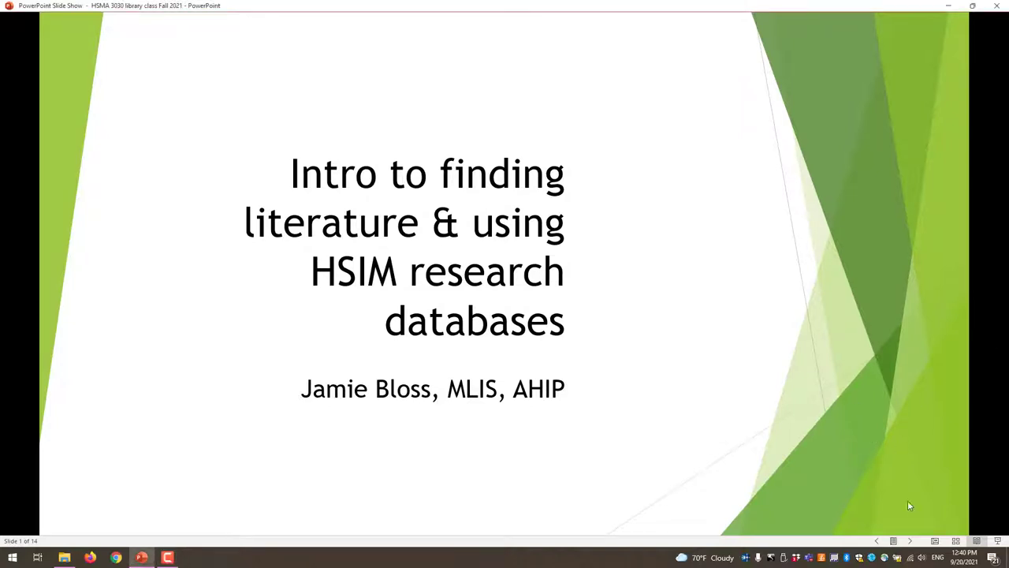
- Advance the slide show from the title slide through About me and Learning Goals to the Website slide
{"action": "left_click", "coordinate": [909, 540]}
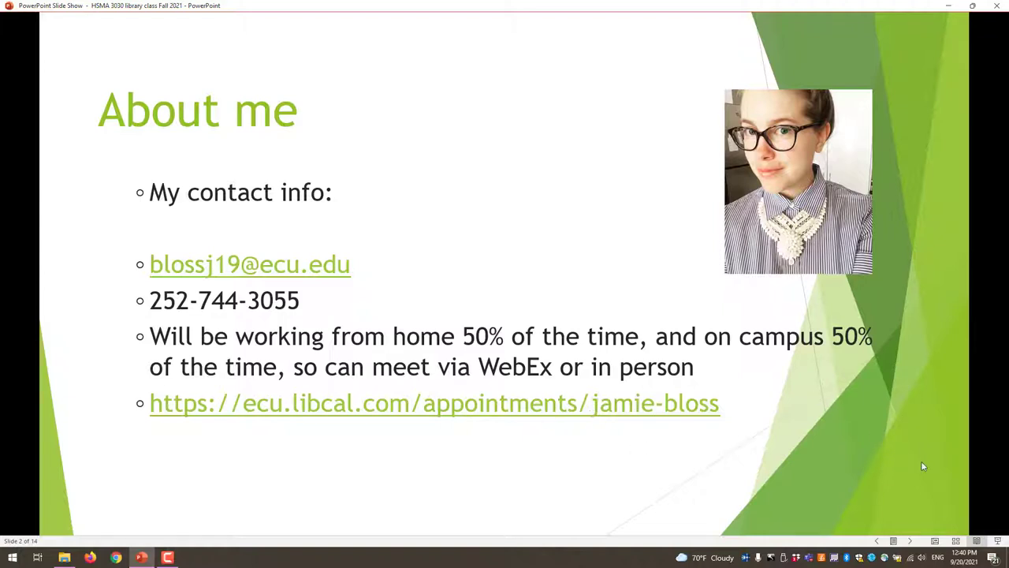
{"action": "left_click", "coordinate": [910, 540]}
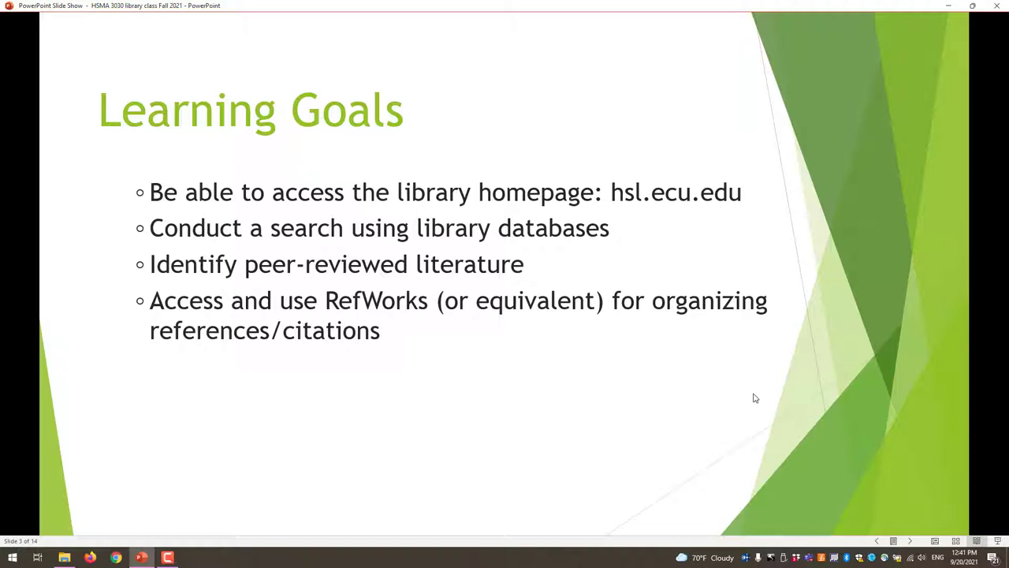
{"action": "left_click", "coordinate": [909, 541]}
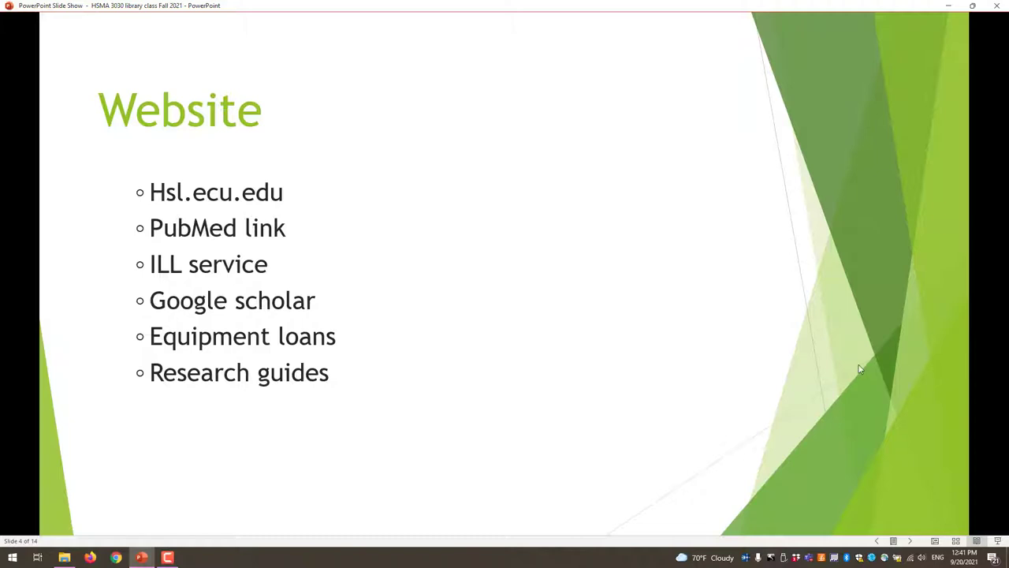
- Switch to Chrome and open the Laupus Health Sciences Library homepage at hsl.ecu.edu
{"action": "left_click", "coordinate": [116, 557]}
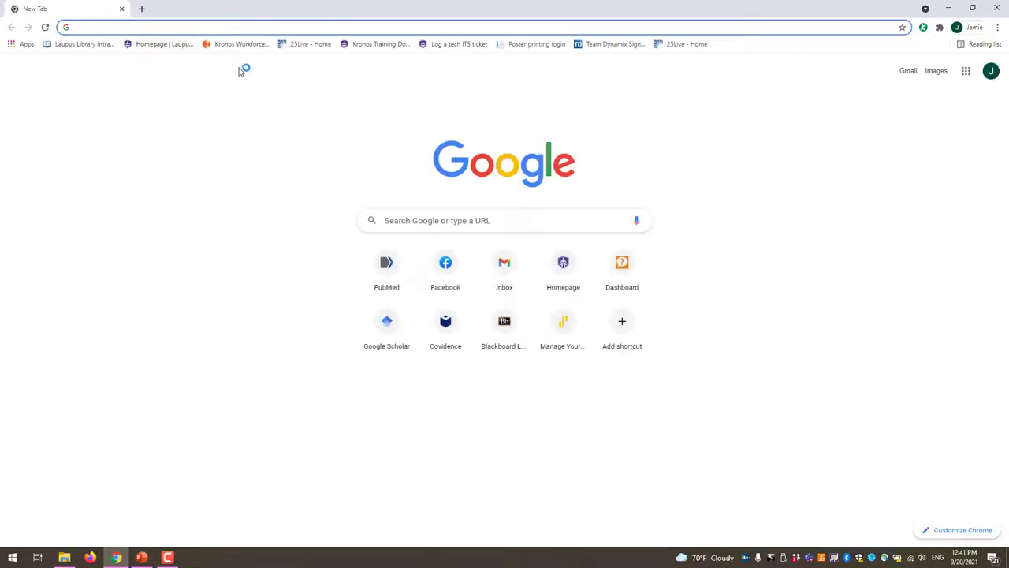
{"action": "type", "text": "hsl.ecu.edu"}
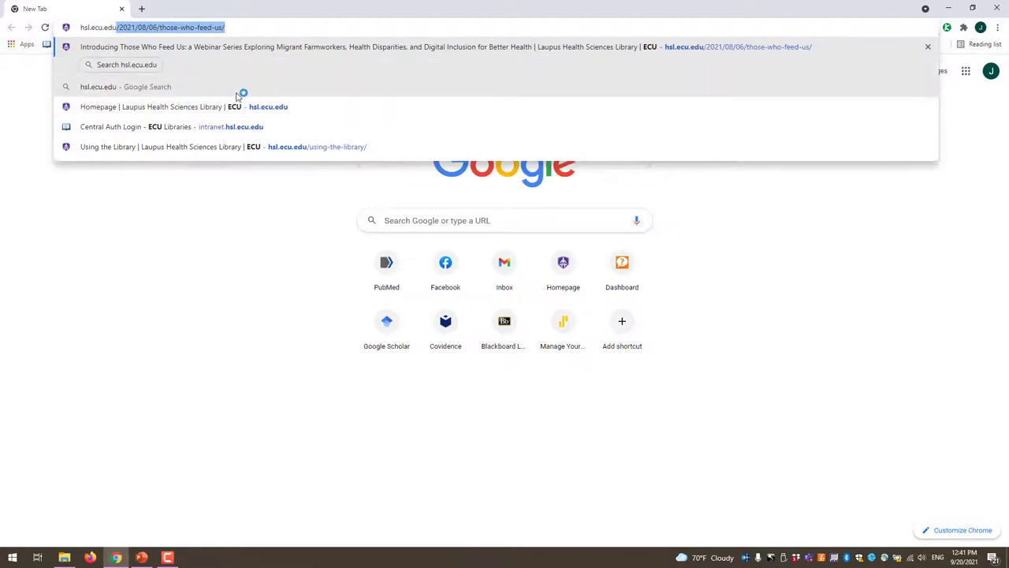
{"action": "key", "text": "Return"}
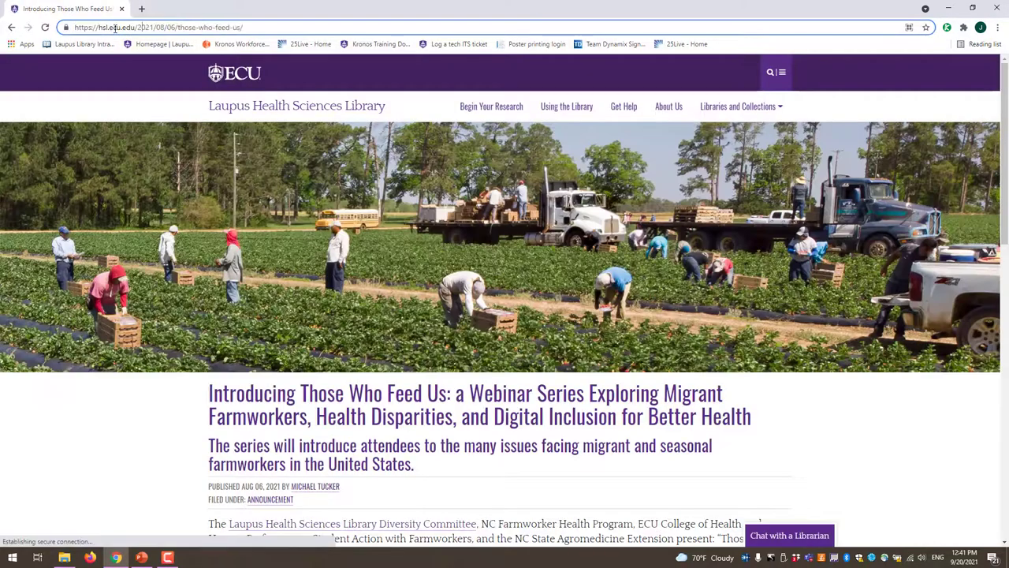
{"action": "left_click_drag", "start_coordinate": [139, 27], "coordinate": [303, 27]}
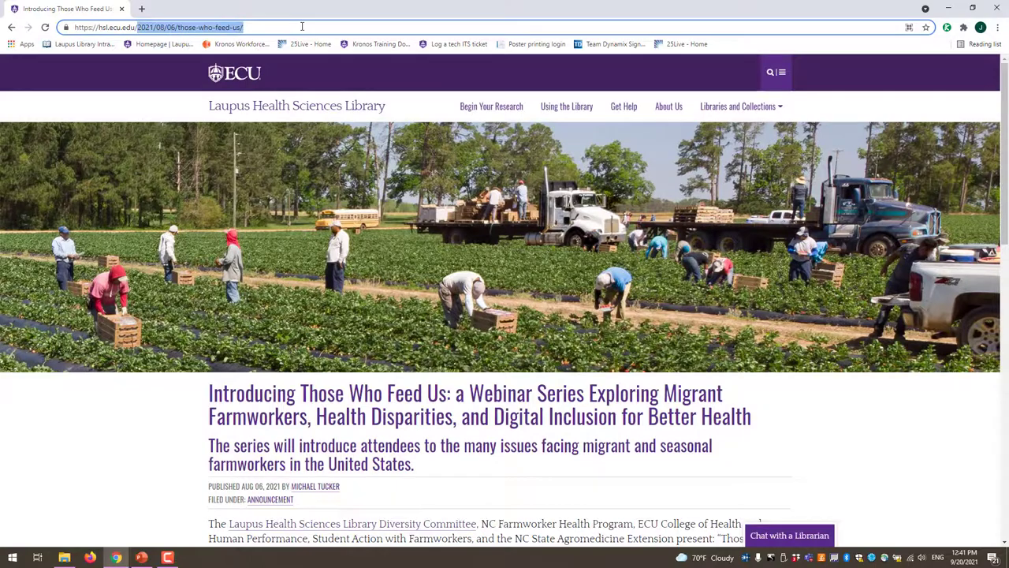
{"action": "key", "text": "BackSpace"}
{"action": "key", "text": "Return"}
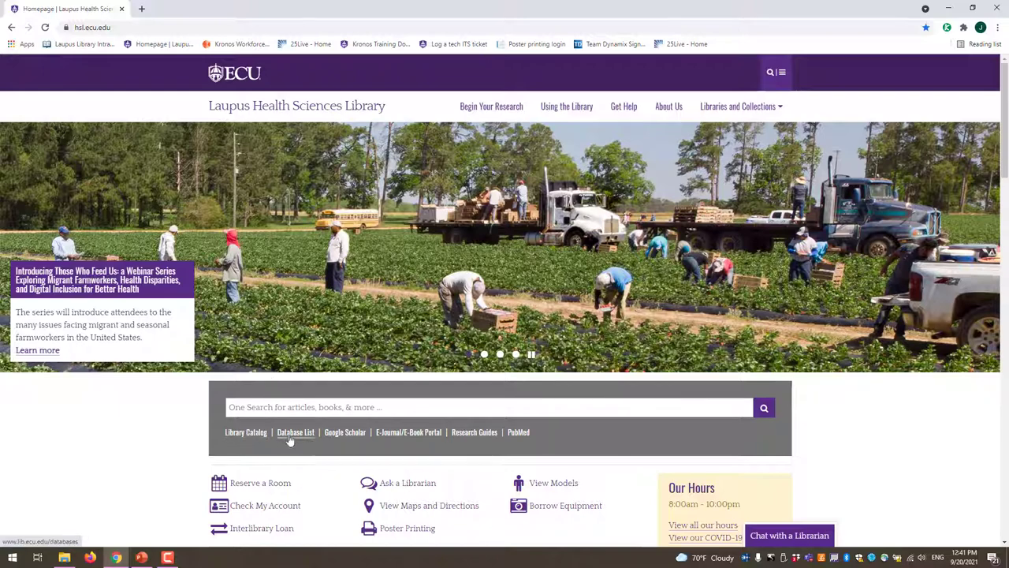
- Examine the library homepage's database links, service links and electronic resources list
{"action": "scroll", "coordinate": [292, 437], "scroll_direction": "down", "scroll_amount": 2}
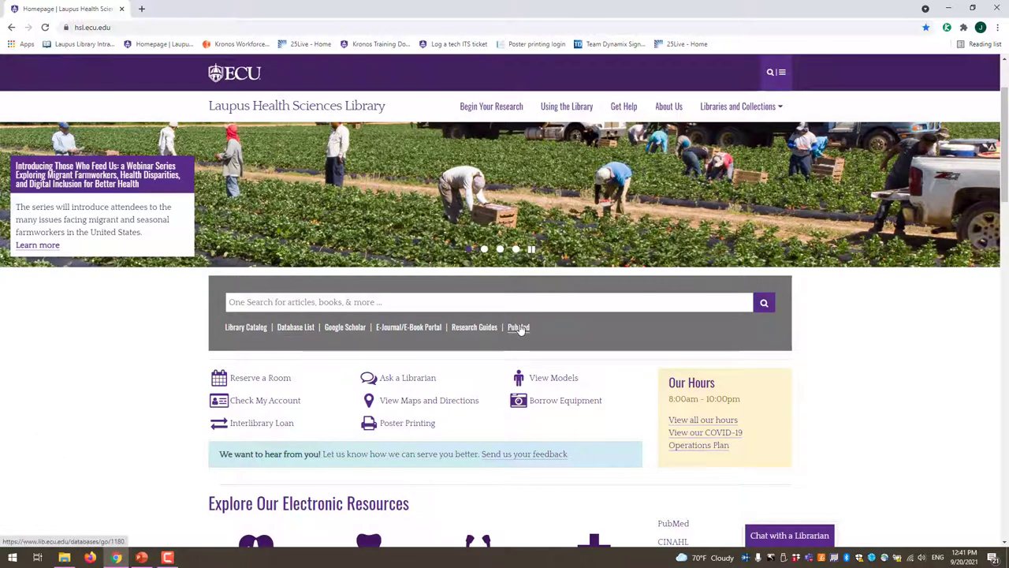
{"action": "scroll", "coordinate": [823, 418], "scroll_direction": "down", "scroll_amount": 2}
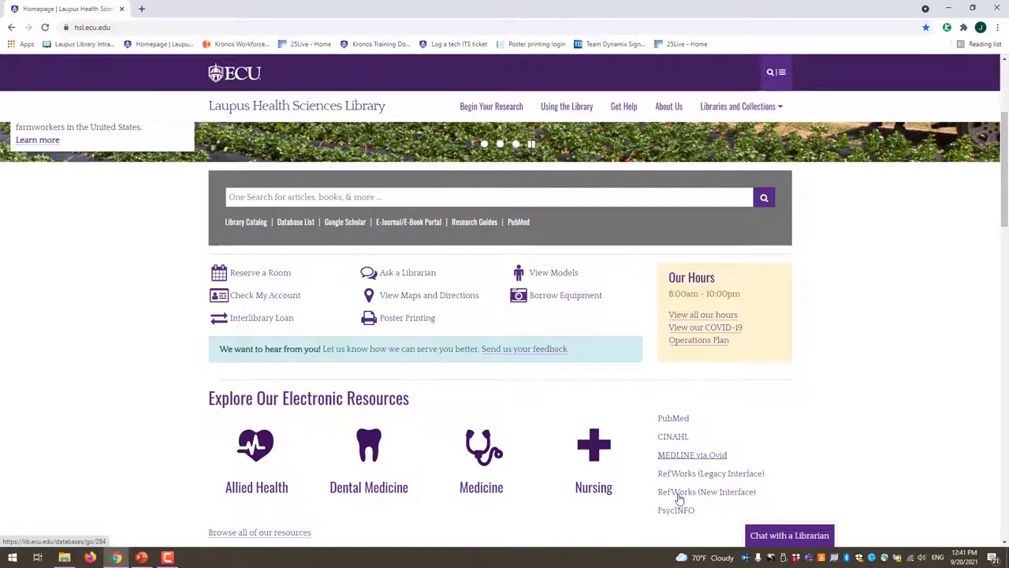
{"action": "scroll", "coordinate": [804, 400], "scroll_direction": "up", "scroll_amount": 1}
{"action": "scroll", "coordinate": [805, 399], "scroll_direction": "up", "scroll_amount": 2}
{"action": "left_click", "coordinate": [380, 304]}
{"action": "left_click", "coordinate": [167, 349]}
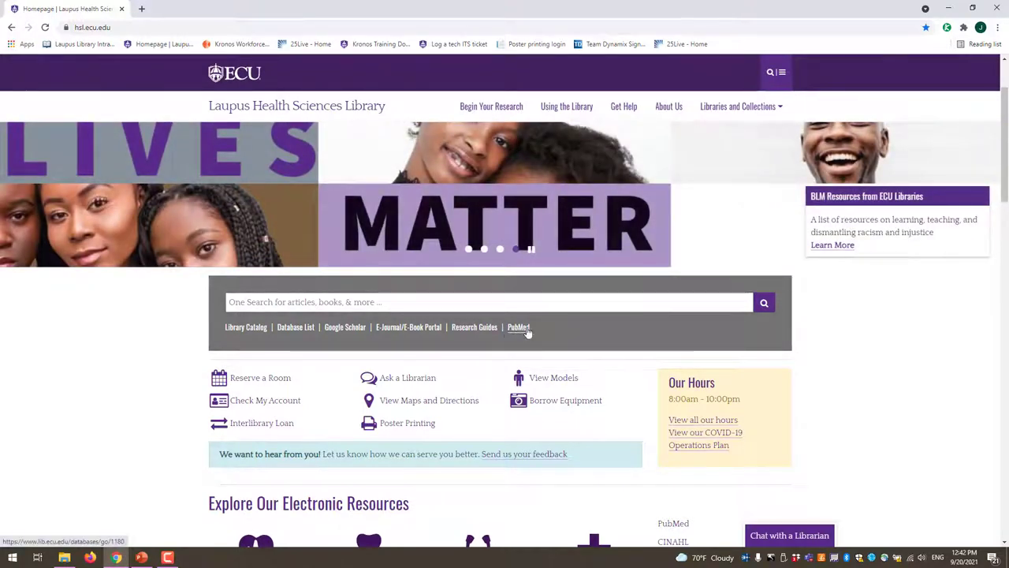
- Return to the PowerPoint slide show and advance past the Research question slide to Searching PubMed - Basic Search
{"action": "left_click", "coordinate": [142, 558]}
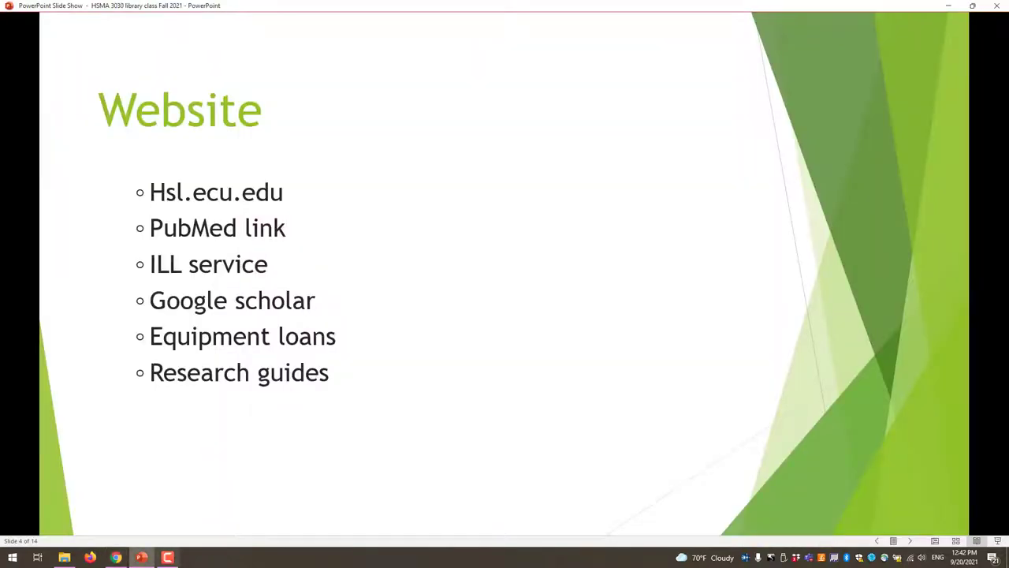
{"action": "left_click", "coordinate": [885, 479]}
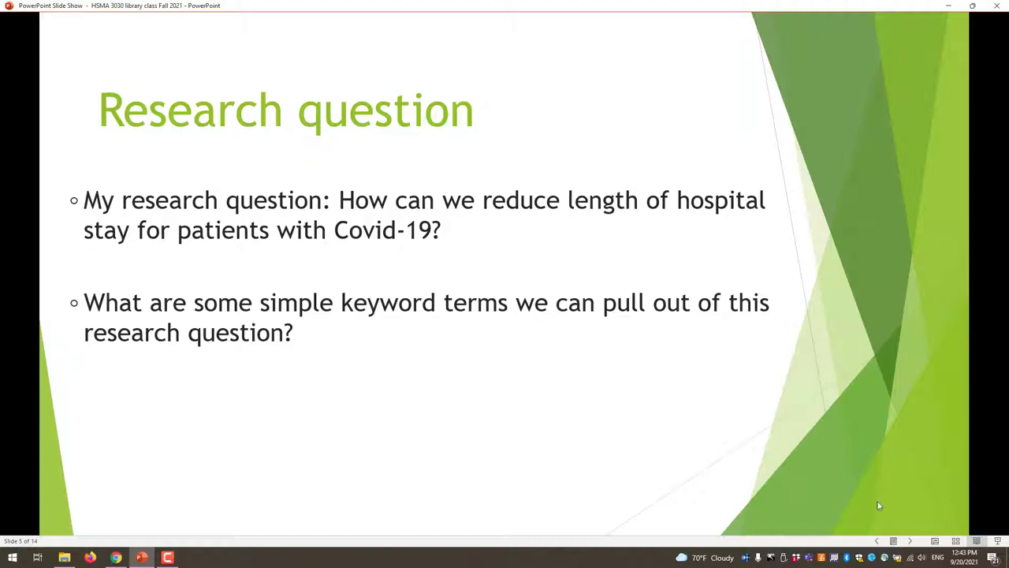
{"action": "left_click", "coordinate": [909, 541]}
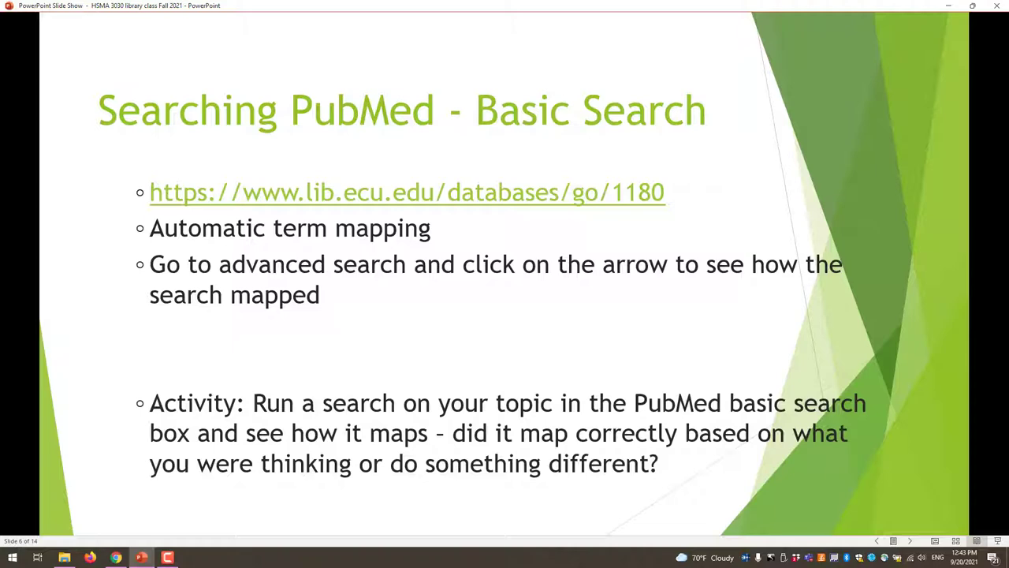
- Switch back to Chrome, open PubMed from the library homepage and search for "length of stay covid-19"
{"action": "left_click", "coordinate": [116, 557]}
{"action": "left_click", "coordinate": [520, 329]}
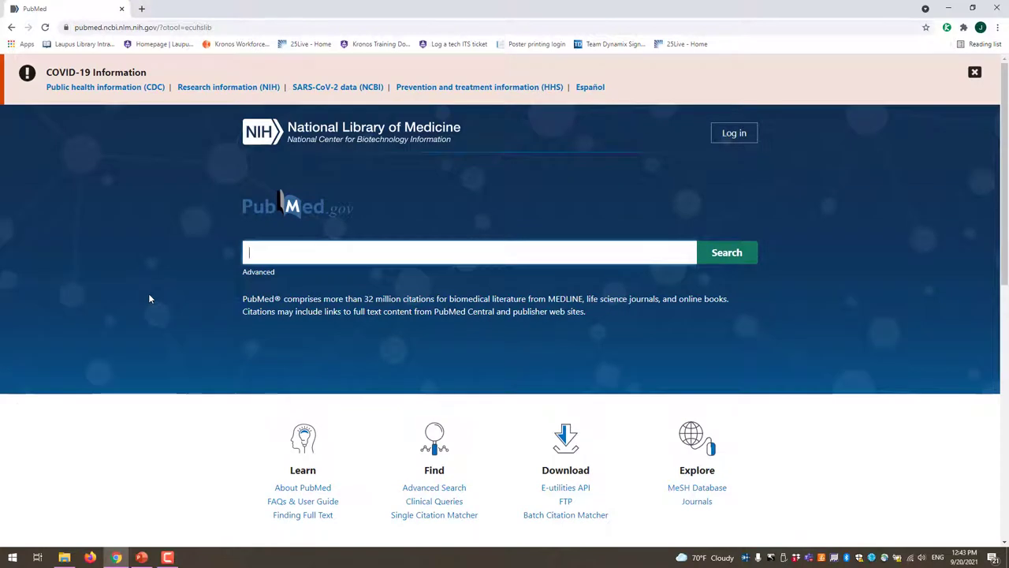
{"action": "type", "text": "length of"}
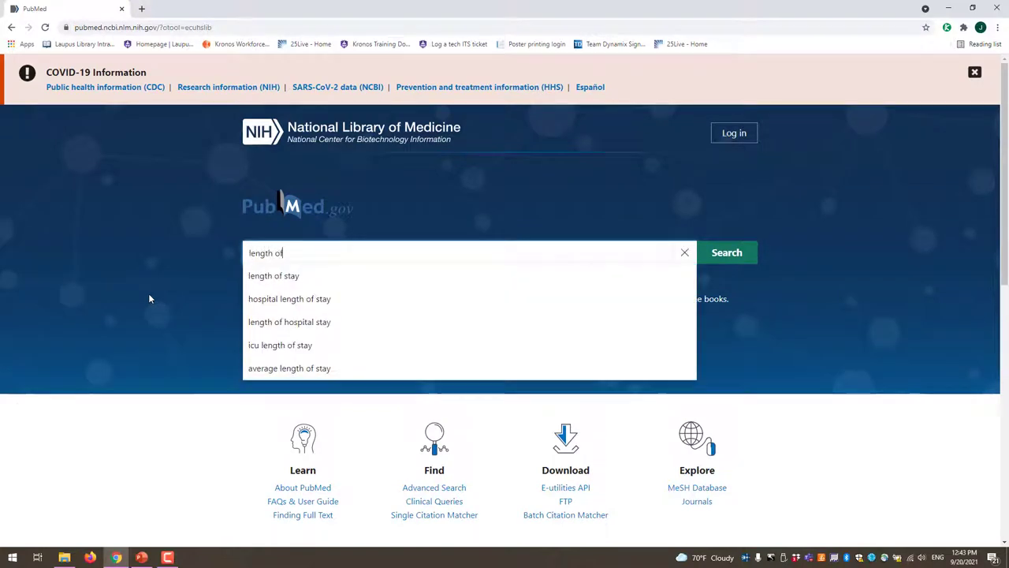
{"action": "type", "text": " stay and"}
{"action": "key", "text": "BackSpace"}
{"action": "key", "text": "BackSpace"}
{"action": "key", "text": "BackSpace"}
{"action": "type", "text": "c"}
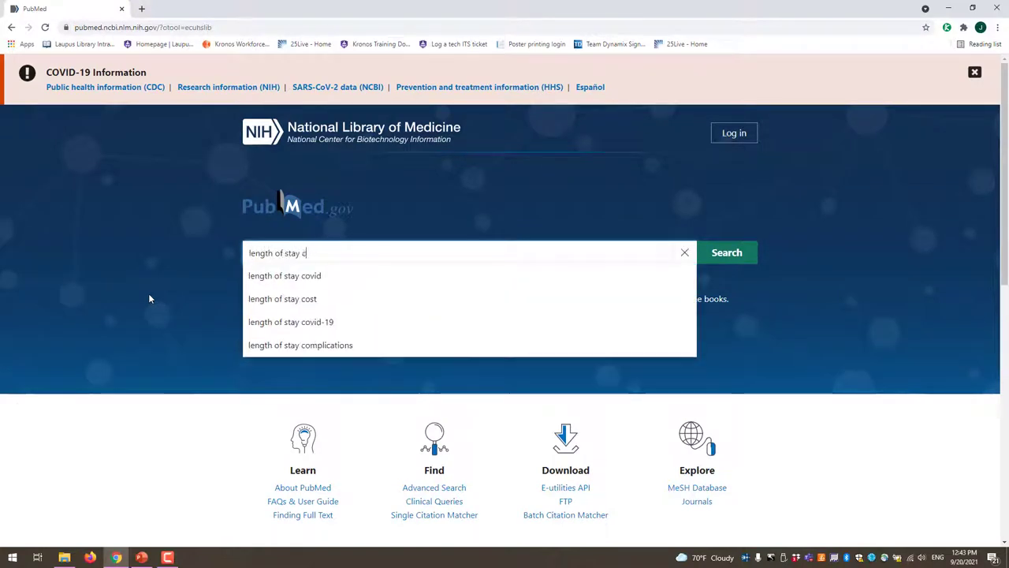
{"action": "type", "text": "ovid-19"}
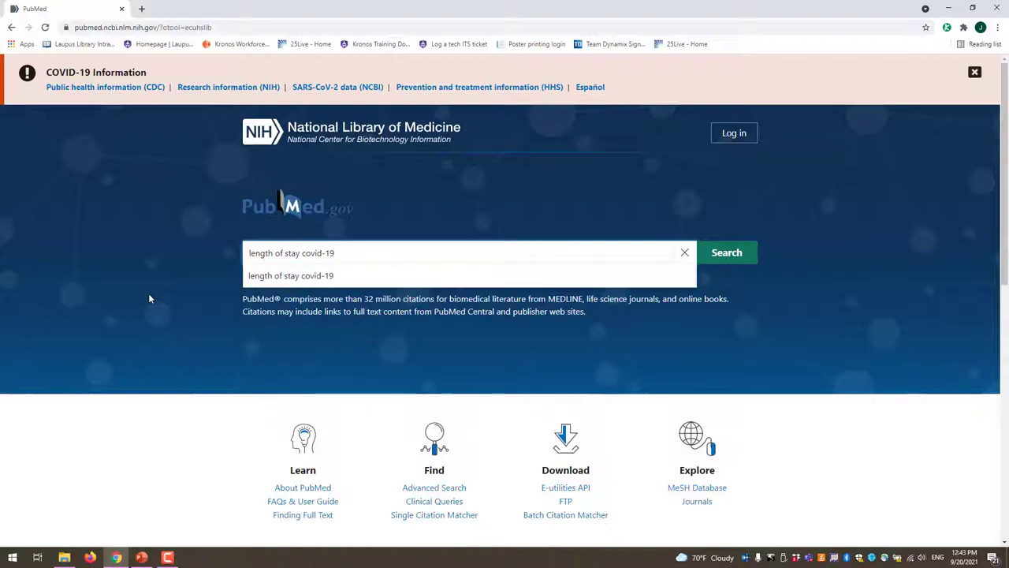
{"action": "key", "text": "Return"}
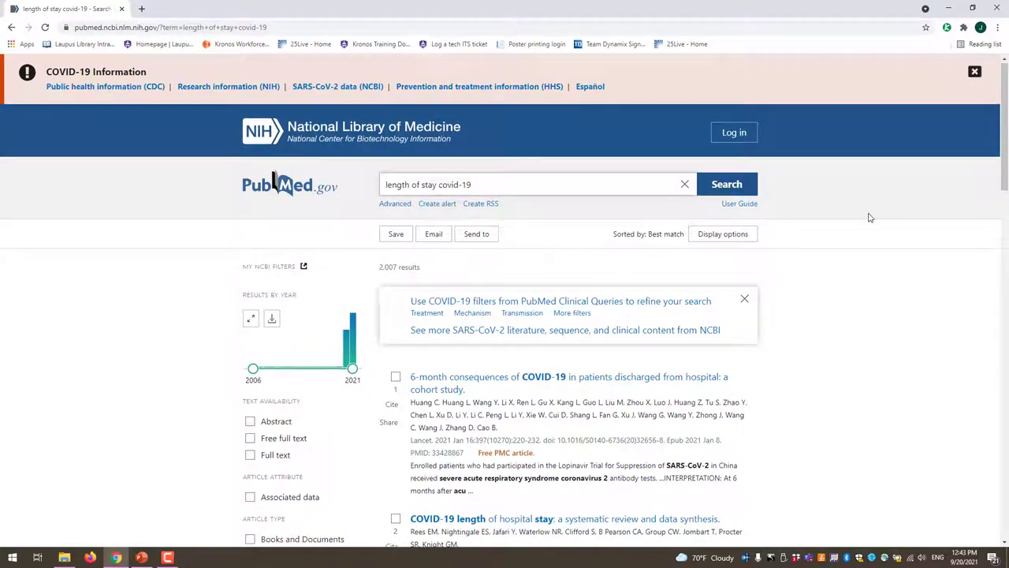
- Review the titles and citations in the PubMed results list for the length of stay search
{"action": "scroll", "coordinate": [871, 218], "scroll_direction": "down", "scroll_amount": 1}
{"action": "scroll", "coordinate": [871, 218], "scroll_direction": "down", "scroll_amount": 1}
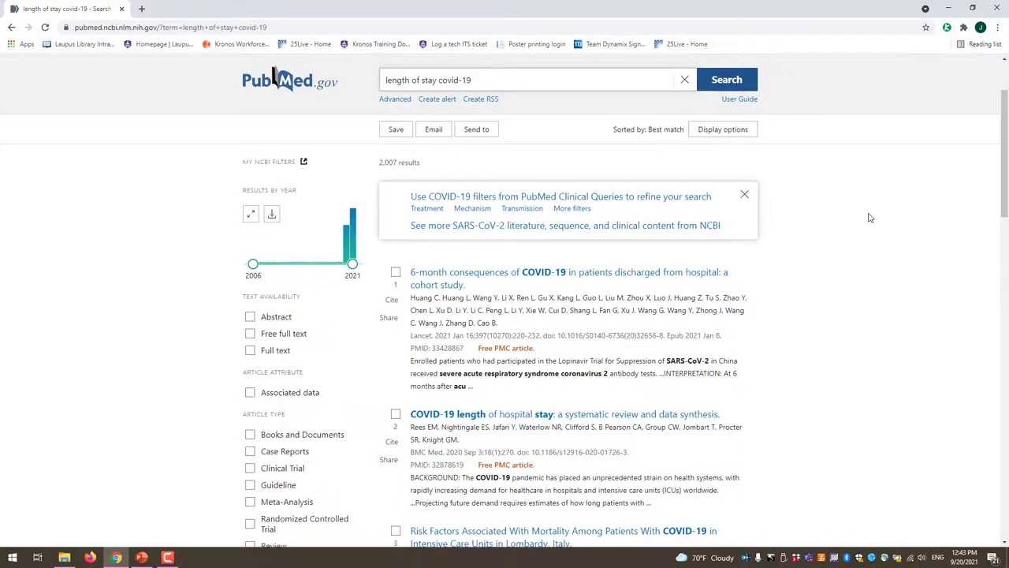
{"action": "scroll", "coordinate": [870, 217], "scroll_direction": "down", "scroll_amount": 1}
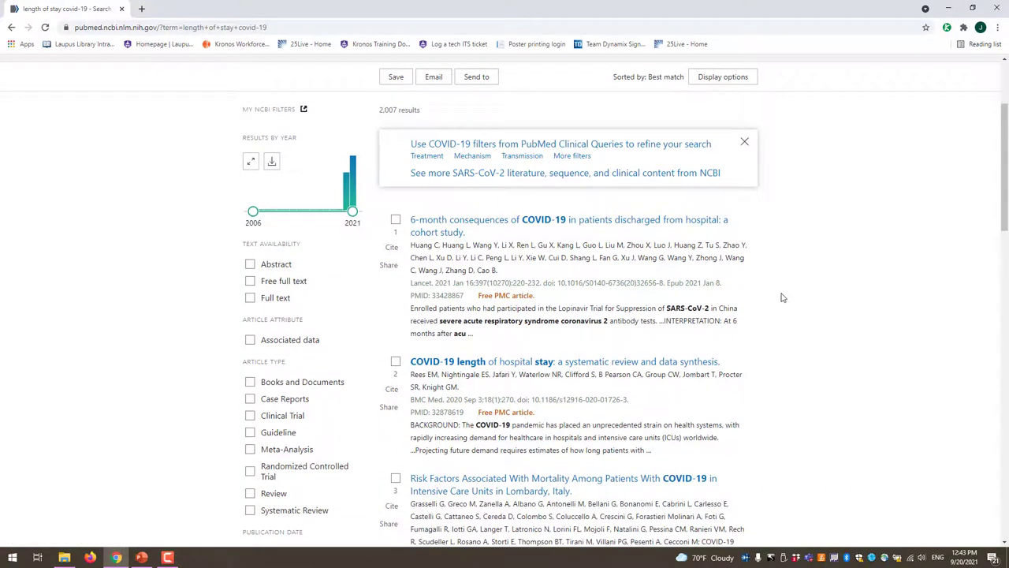
{"action": "scroll", "coordinate": [781, 295], "scroll_direction": "down", "scroll_amount": 1}
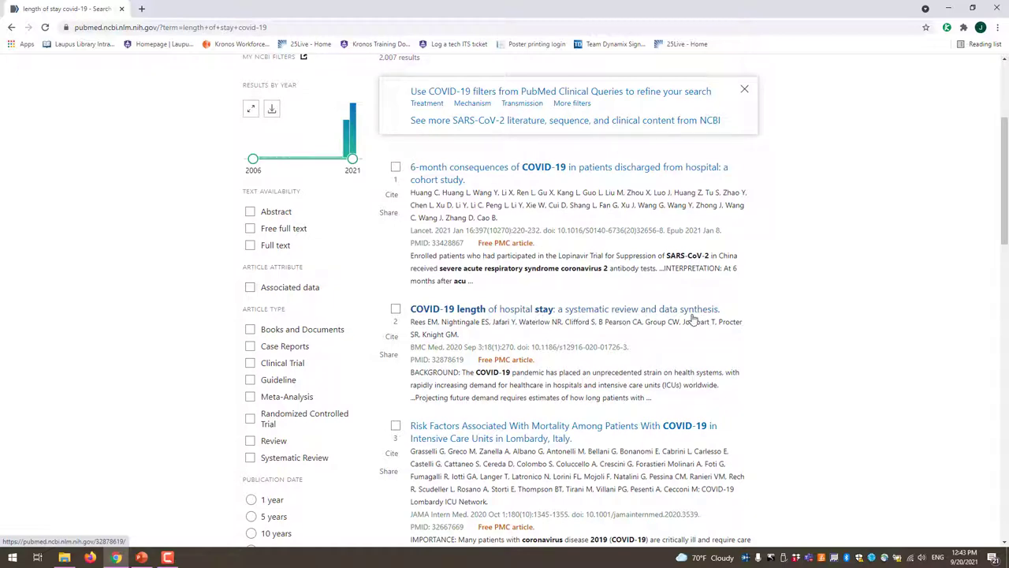
{"action": "scroll", "coordinate": [801, 294], "scroll_direction": "down", "scroll_amount": 4}
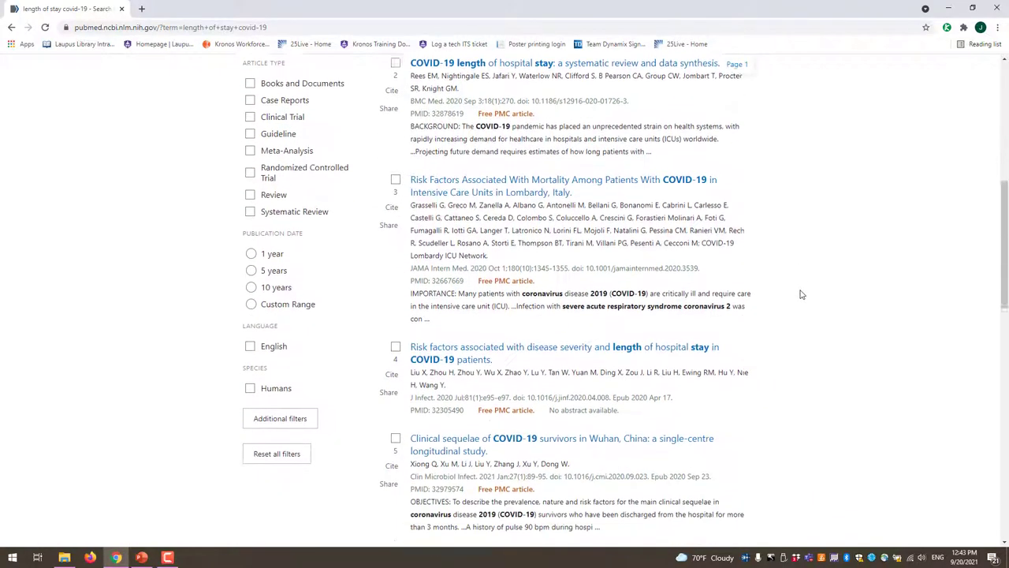
{"action": "scroll", "coordinate": [801, 294], "scroll_direction": "up", "scroll_amount": 5}
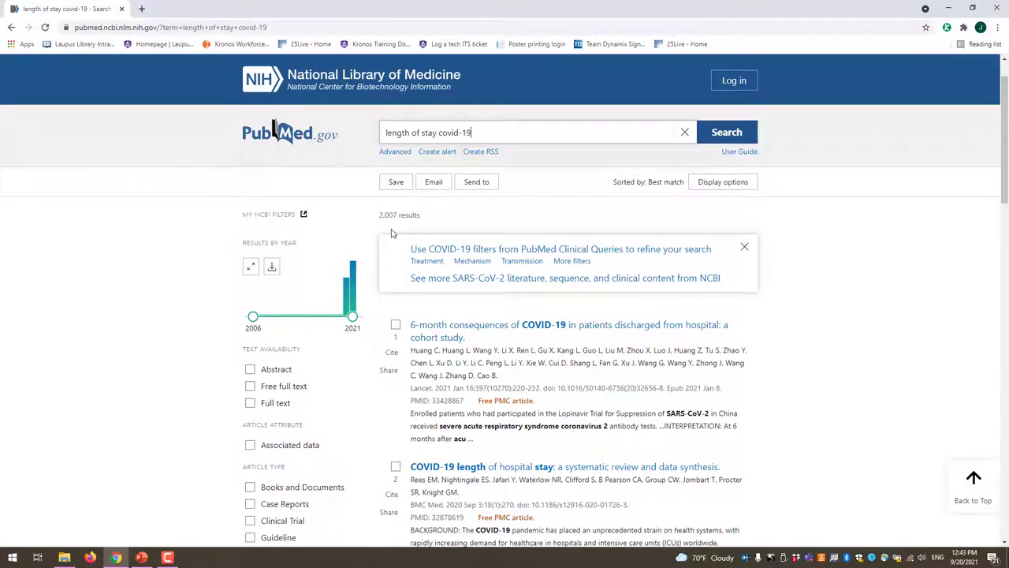
- Examine the available result filters for text availability, article type, publication date, language and species
{"action": "scroll", "coordinate": [229, 339], "scroll_direction": "down", "scroll_amount": 3}
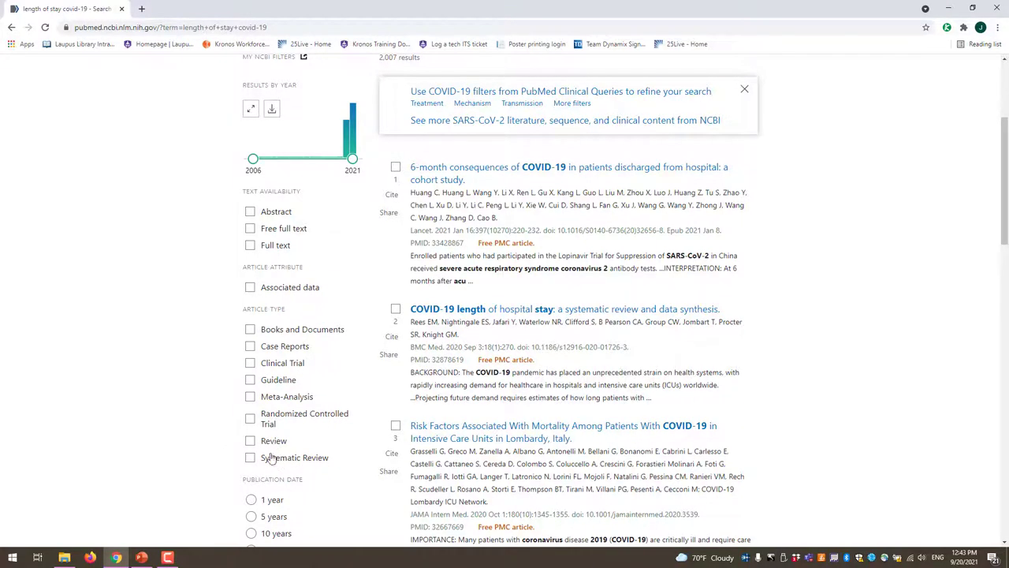
{"action": "scroll", "coordinate": [189, 404], "scroll_direction": "down", "scroll_amount": 2}
{"action": "scroll", "coordinate": [187, 404], "scroll_direction": "down", "scroll_amount": 1}
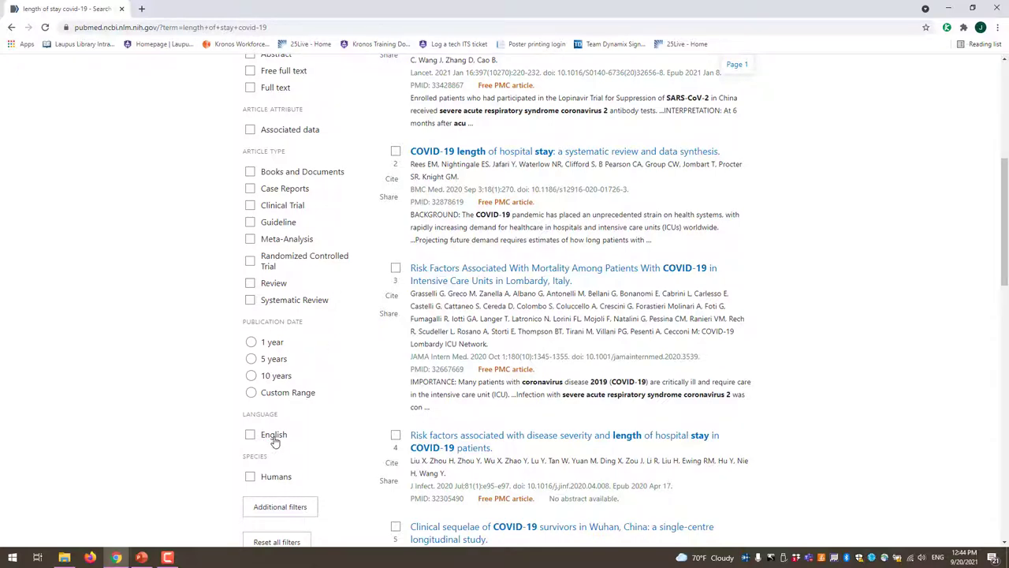
{"action": "scroll", "coordinate": [336, 421], "scroll_direction": "down", "scroll_amount": 1}
{"action": "scroll", "coordinate": [336, 416], "scroll_direction": "up", "scroll_amount": 3}
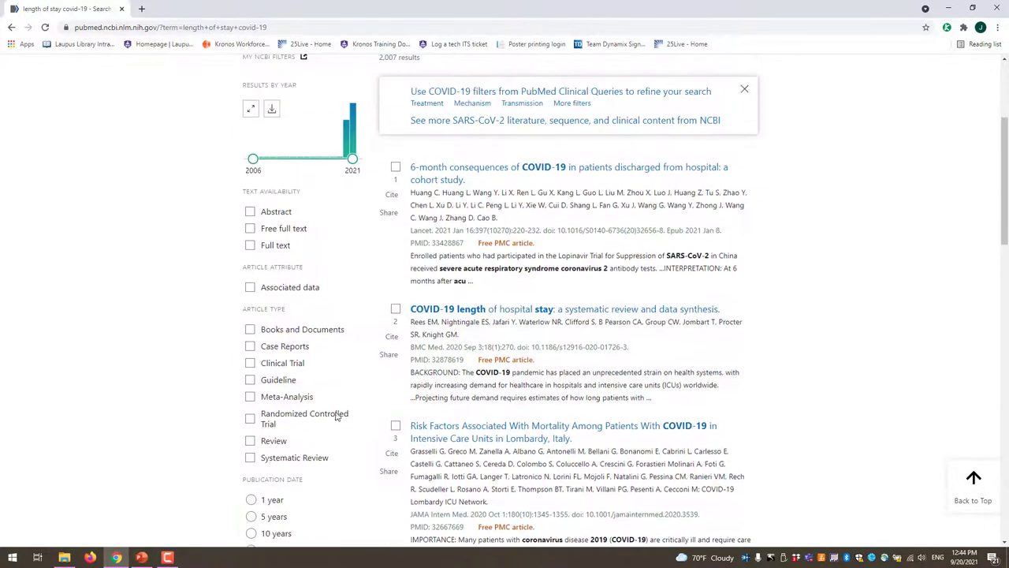
{"action": "scroll", "coordinate": [343, 273], "scroll_direction": "up", "scroll_amount": 2}
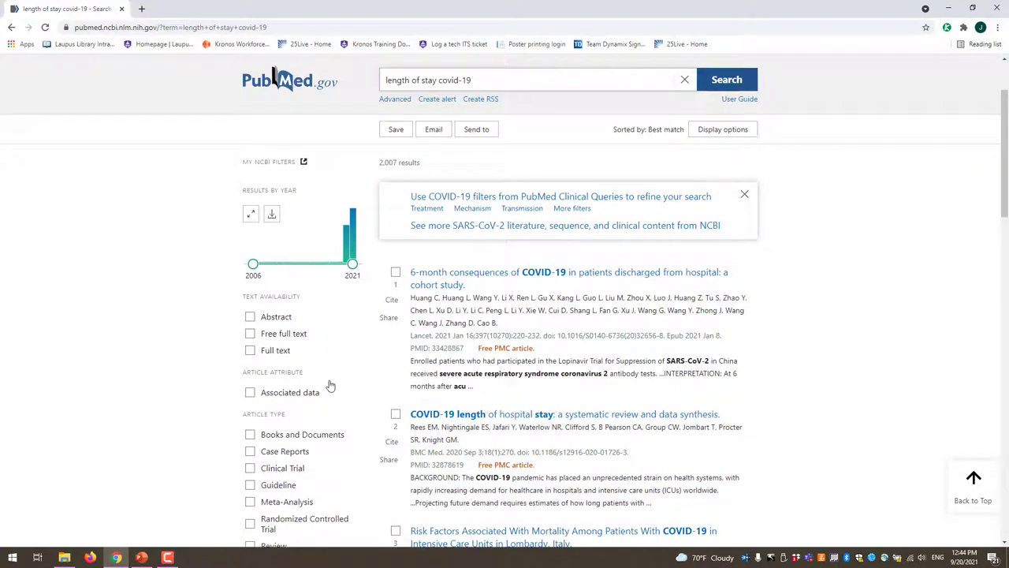
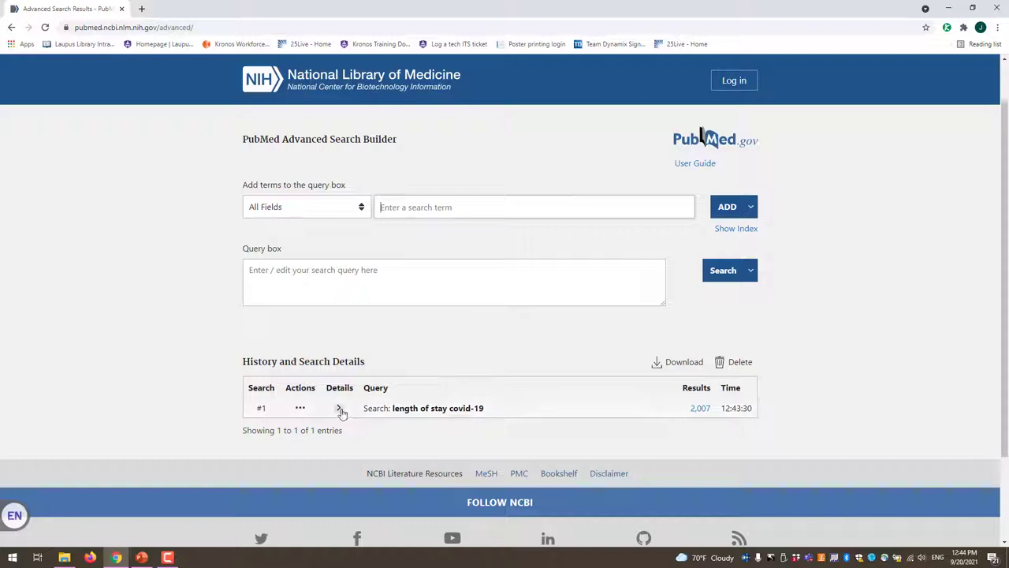
- Expand the details of the "length of stay covid-19" search in the advanced search history and highlight its full mapped query
{"action": "left_click", "coordinate": [339, 409]}
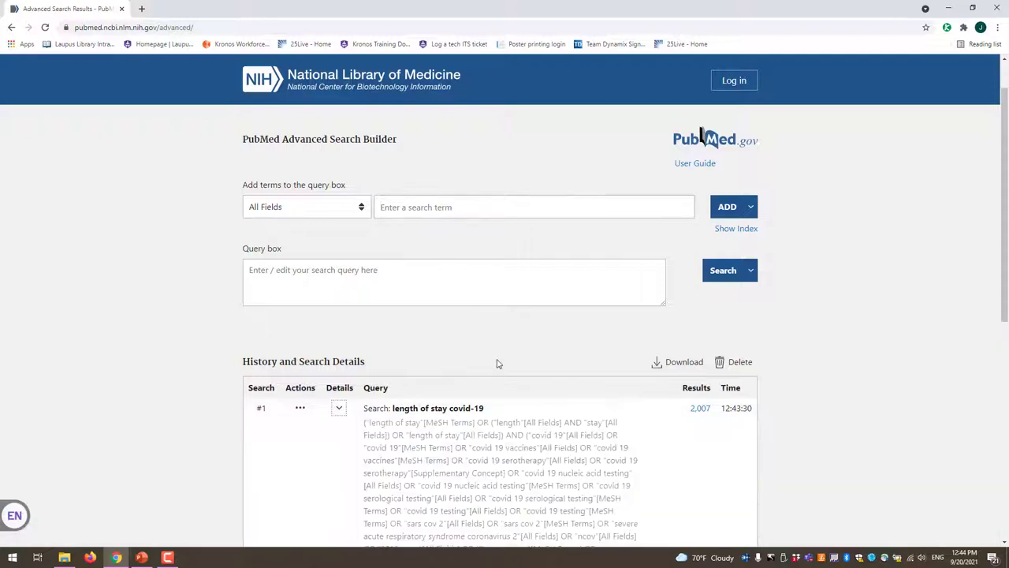
{"action": "scroll", "coordinate": [505, 363], "scroll_direction": "down", "scroll_amount": 2}
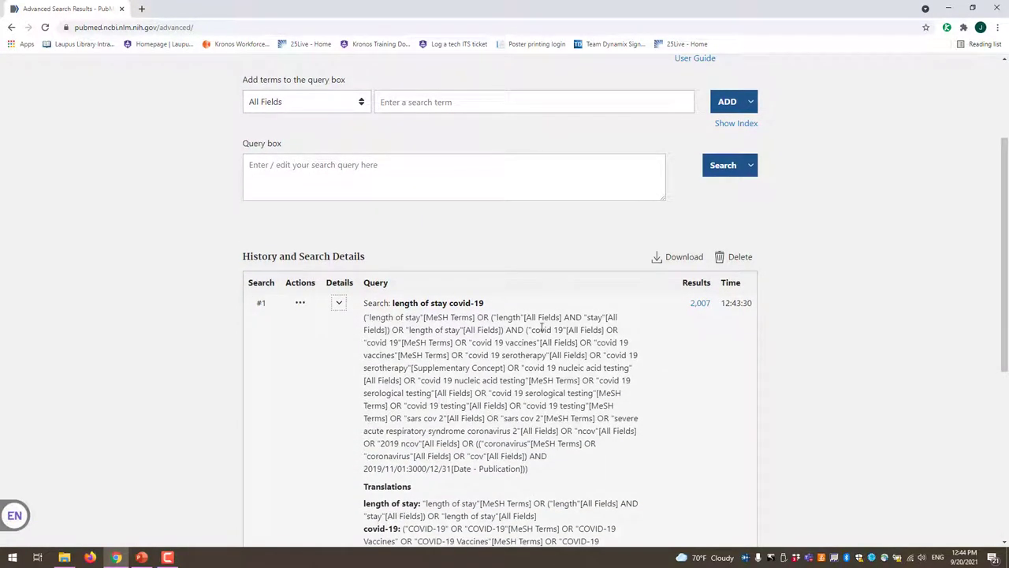
{"action": "left_click_drag", "start_coordinate": [534, 469], "coordinate": [364, 321]}
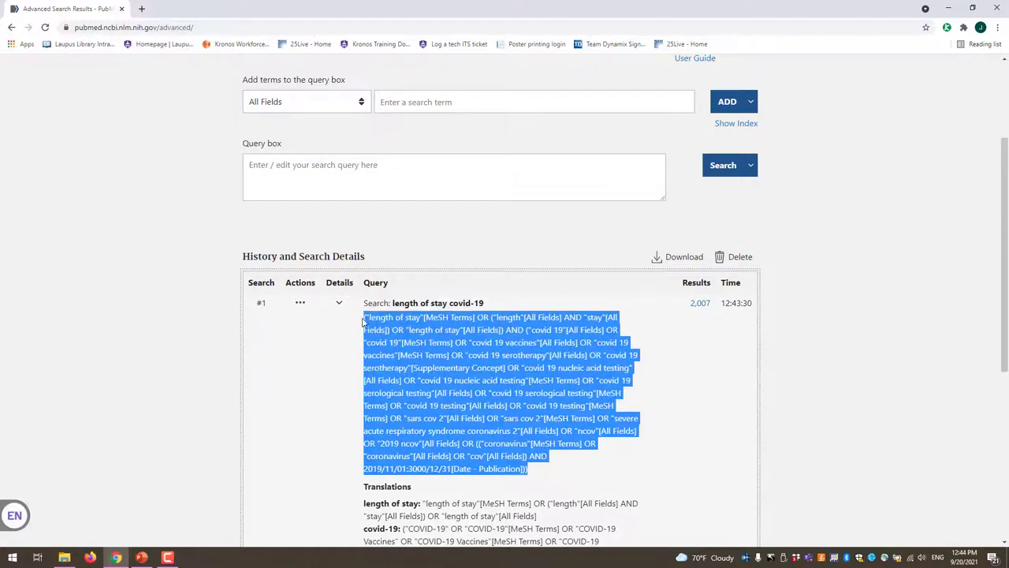
{"action": "left_click", "coordinate": [679, 404]}
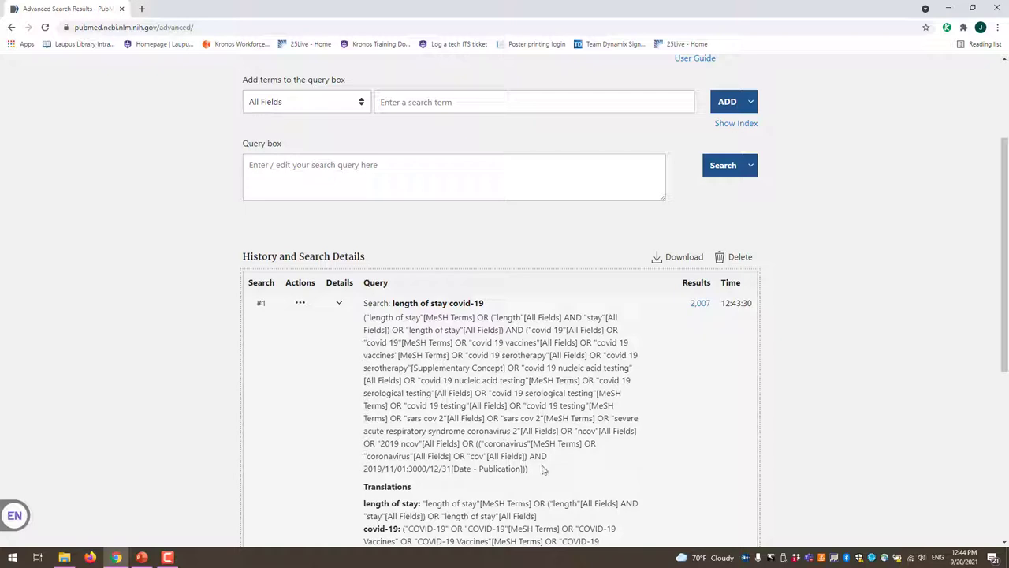
{"action": "left_click_drag", "start_coordinate": [542, 469], "coordinate": [359, 321]}
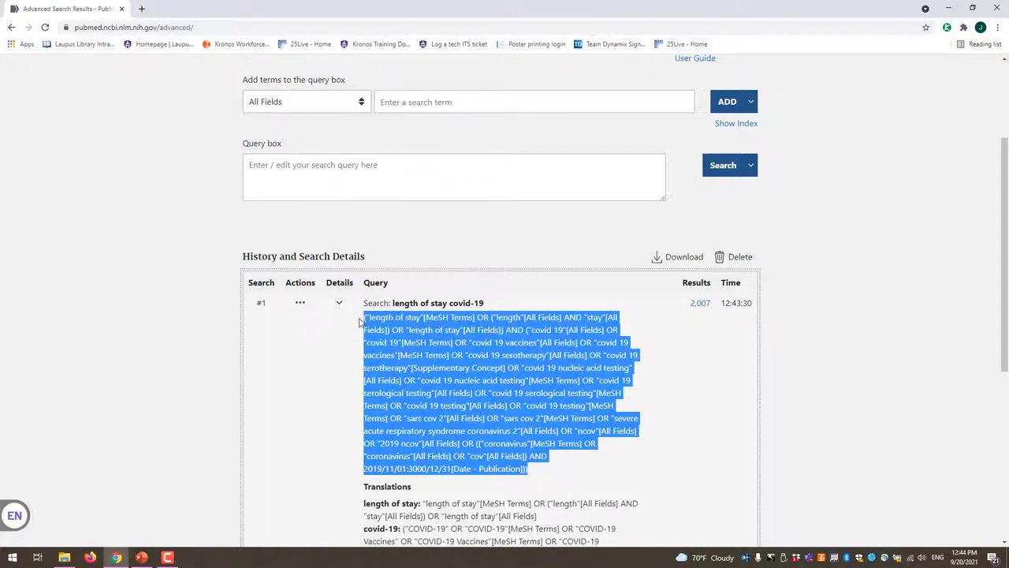
{"action": "left_click", "coordinate": [760, 376]}
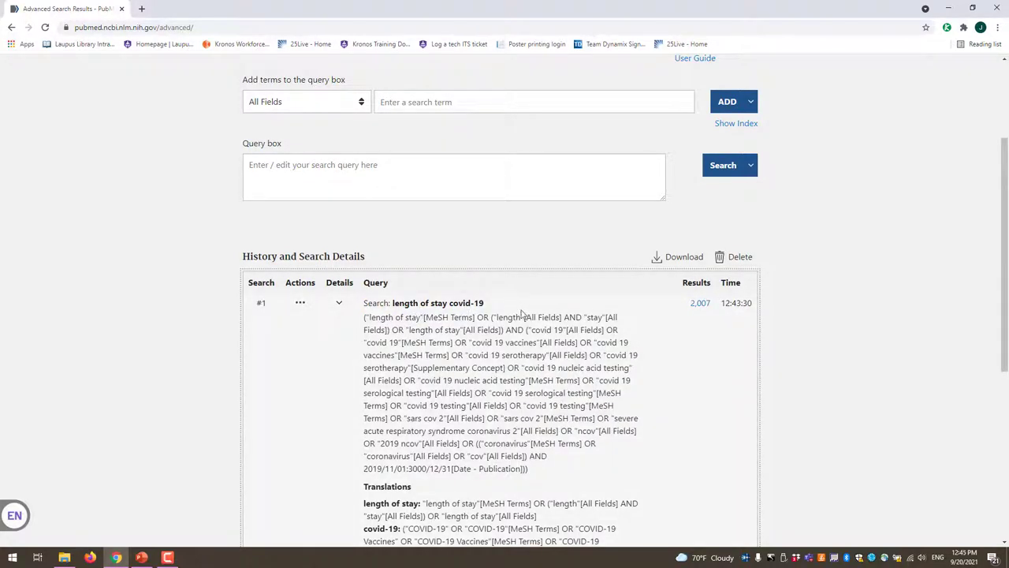
- Copy the full mapped query of the "length of stay covid-19" search into the query box
{"action": "left_click_drag", "start_coordinate": [555, 461], "coordinate": [360, 328]}
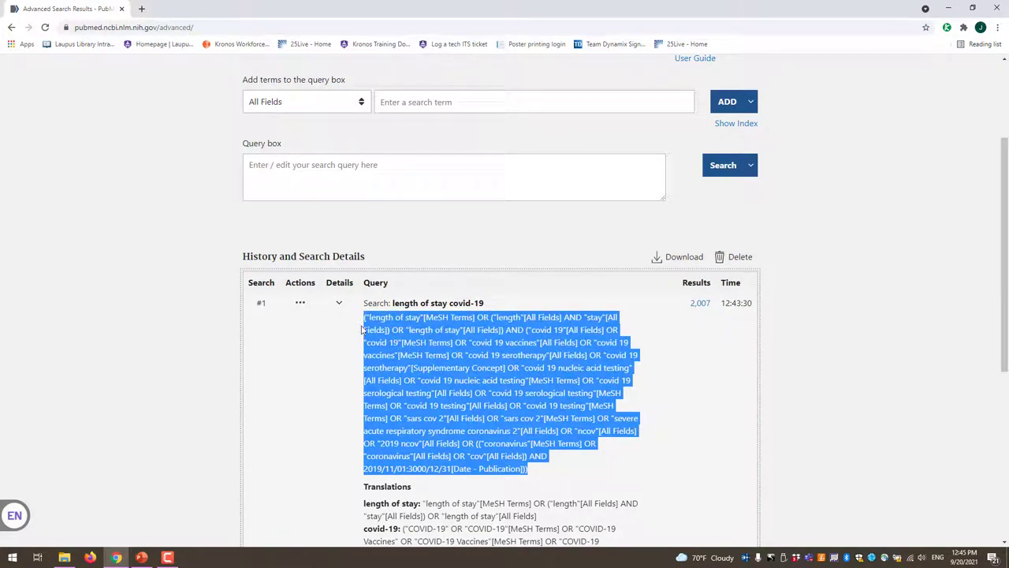
{"action": "left_click_drag", "start_coordinate": [488, 393], "coordinate": [308, 169]}
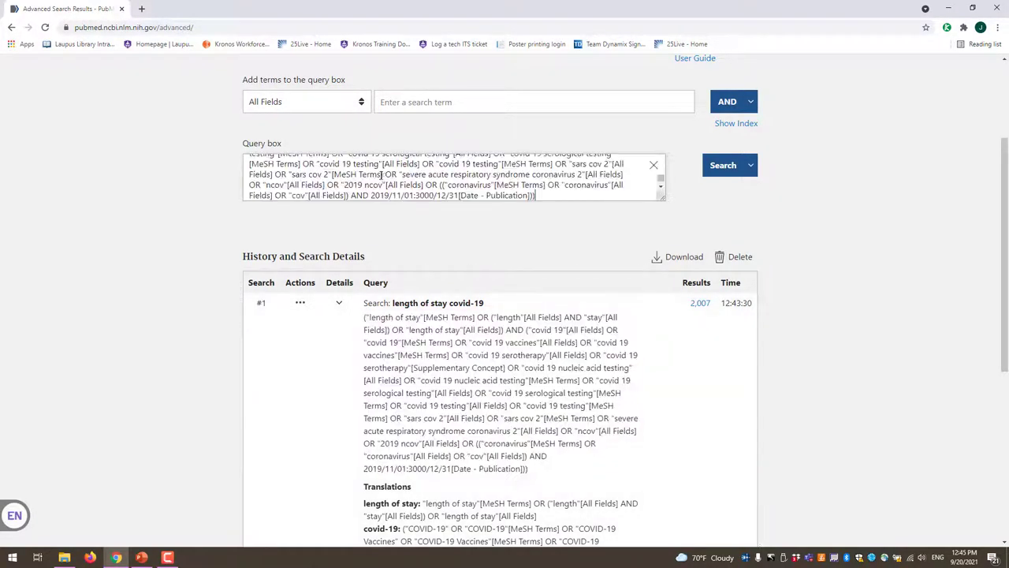
{"action": "scroll", "coordinate": [564, 194], "scroll_direction": "up", "scroll_amount": 3}
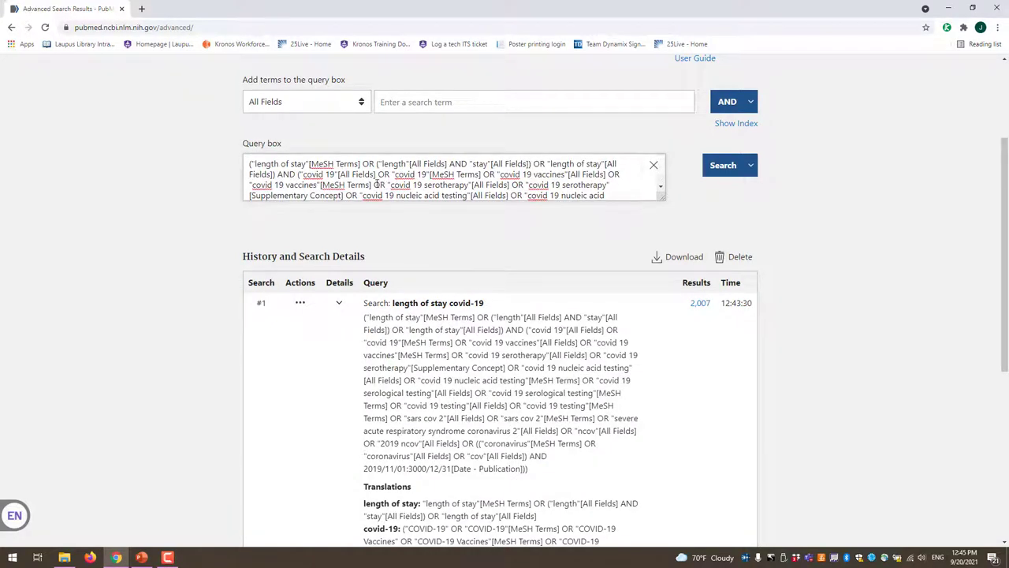
- Remove OR "covid 19 serotherapy"[All Fields] from the copied query and run the edited search
{"action": "left_click_drag", "start_coordinate": [375, 184], "coordinate": [510, 184]}
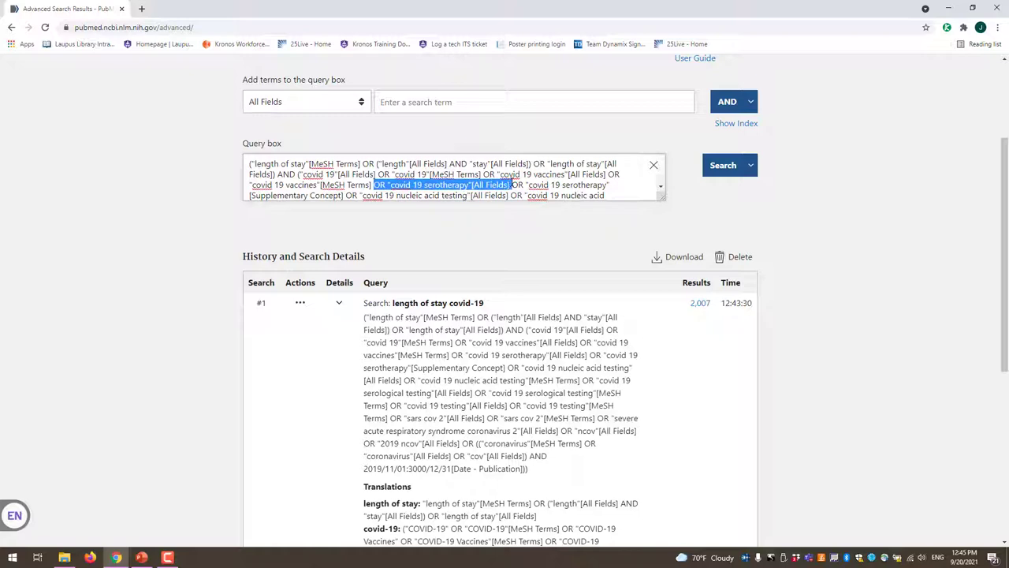
{"action": "key", "text": "BackSpace"}
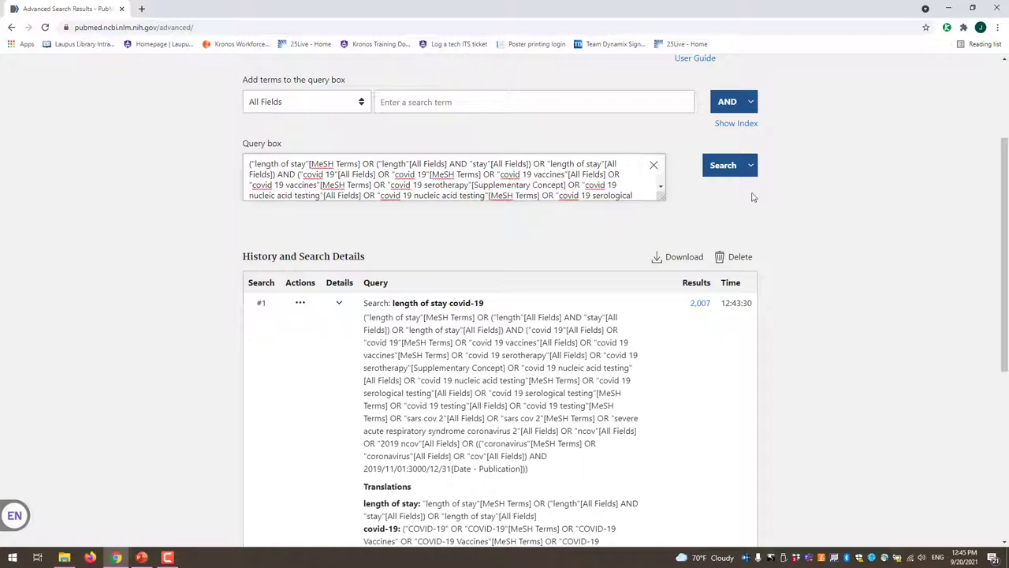
{"action": "left_click", "coordinate": [722, 166]}
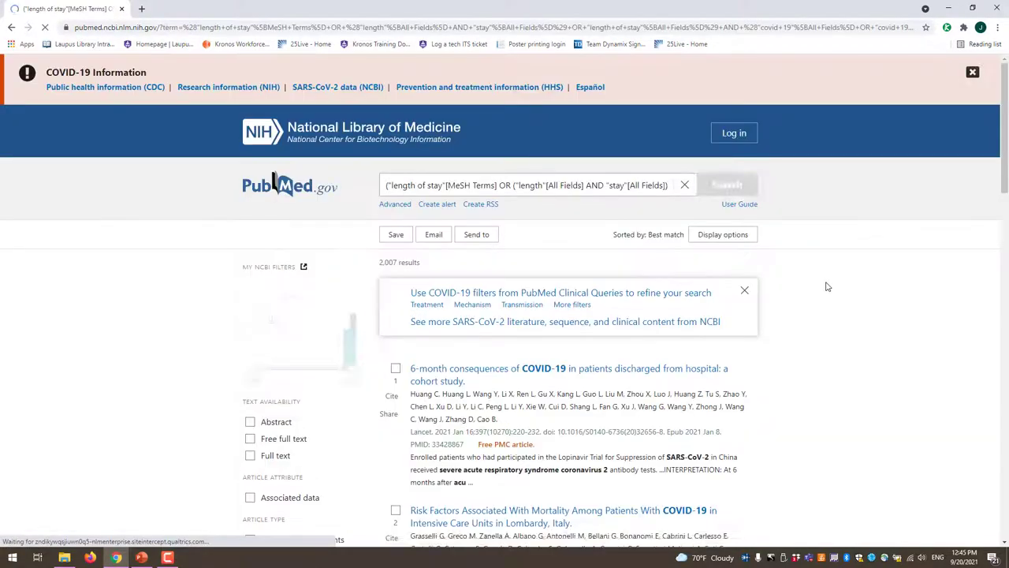
{"action": "scroll", "coordinate": [825, 276], "scroll_direction": "down", "scroll_amount": 2}
{"action": "scroll", "coordinate": [827, 284], "scroll_direction": "up", "scroll_amount": 2}
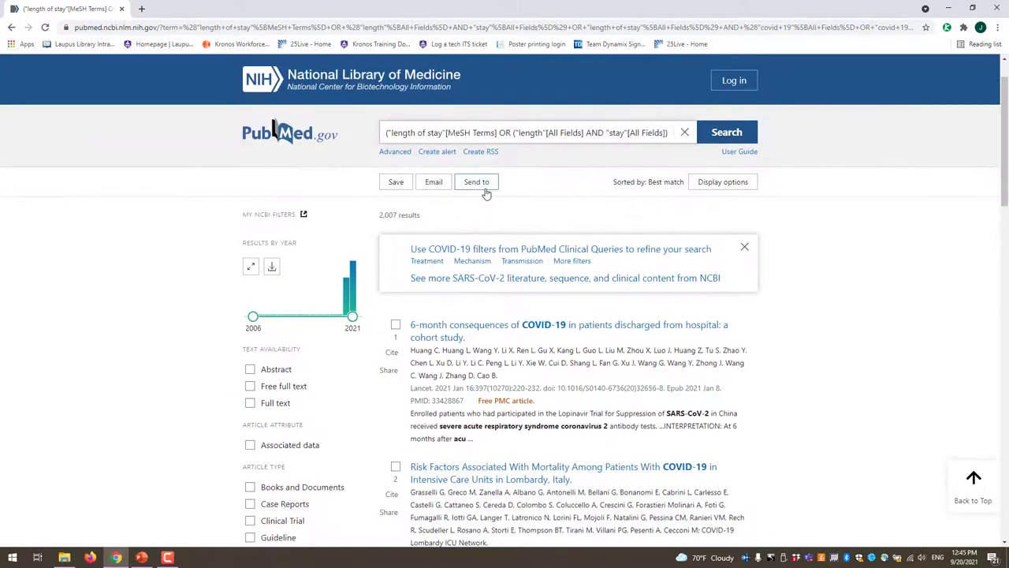
- Return to the advanced search builder and add a search for "nursing" to the history without opening its results
{"action": "left_click", "coordinate": [394, 151]}
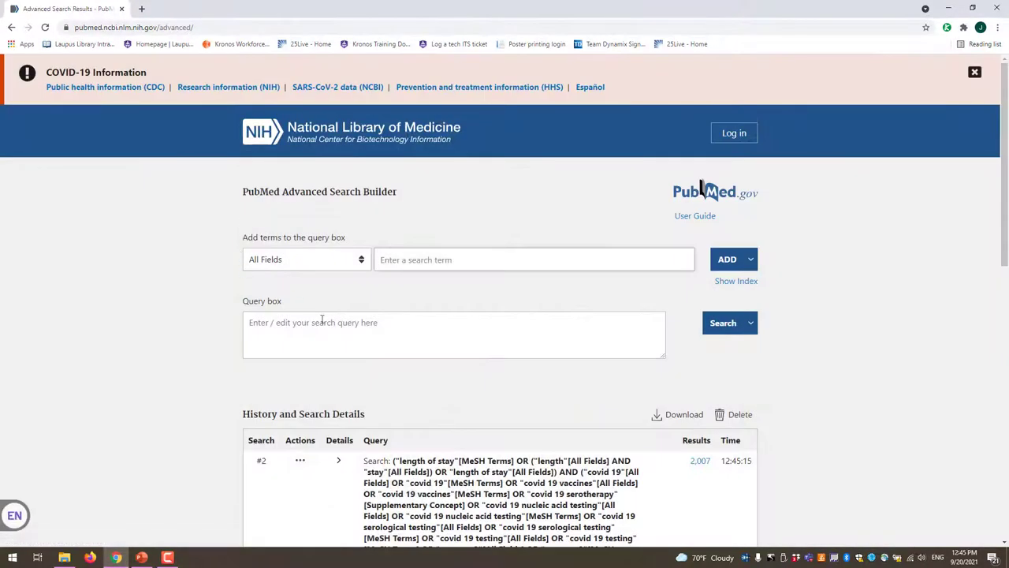
{"action": "left_click", "coordinate": [330, 333]}
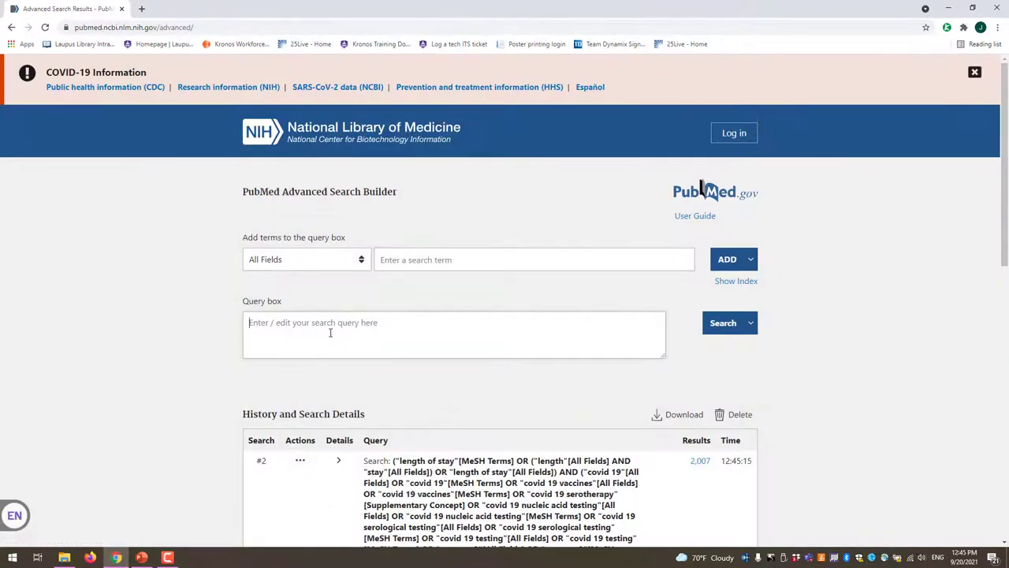
{"action": "type", "text": "nus"}
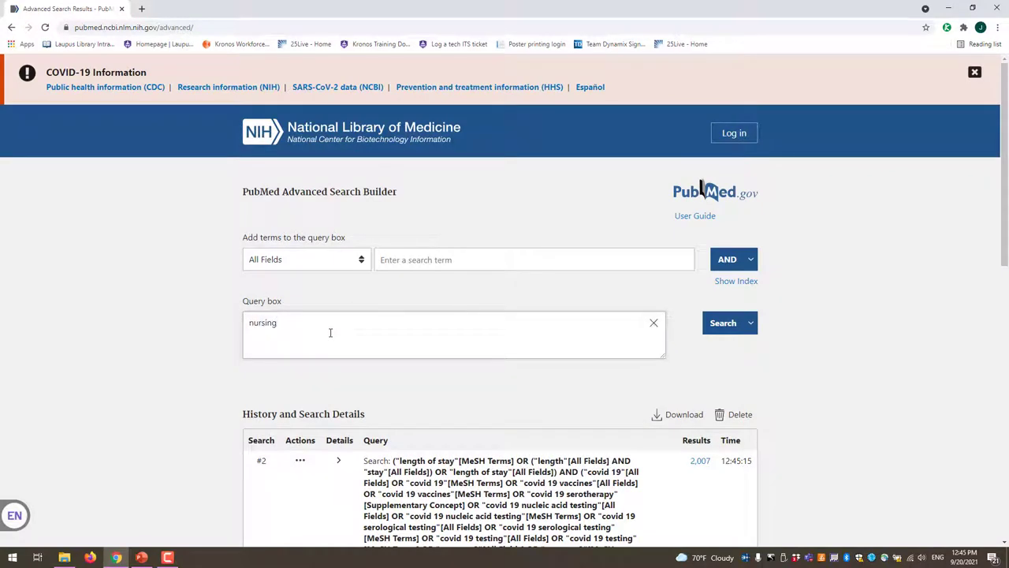
{"action": "left_click", "coordinate": [750, 322]}
{"action": "left_click", "coordinate": [750, 323]}
{"action": "left_click", "coordinate": [721, 345]}
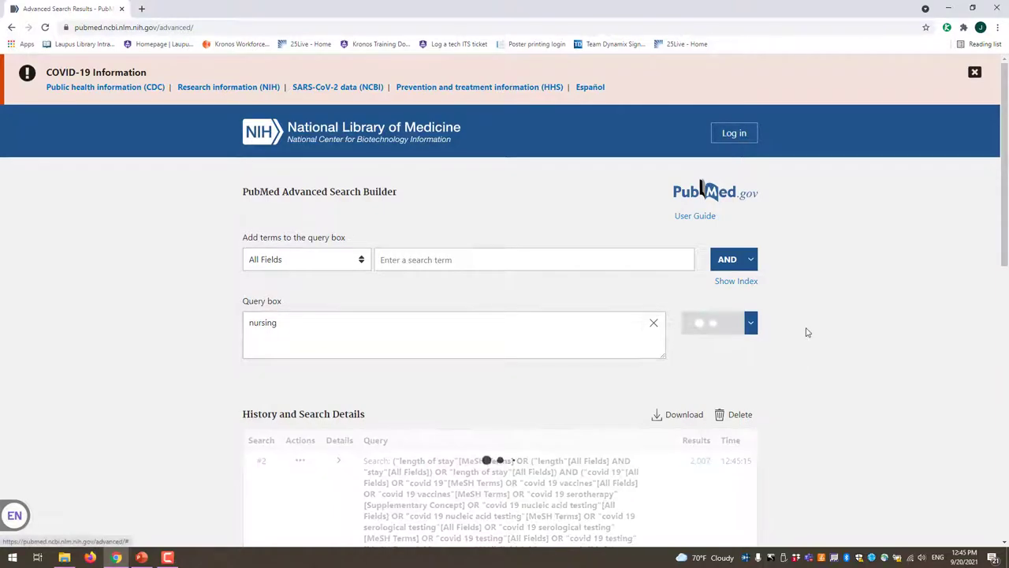
- Expand the details of the "nursing" search and copy its mapped query into the query box, including the opening quotation mark
{"action": "scroll", "coordinate": [806, 332], "scroll_direction": "down", "scroll_amount": 2}
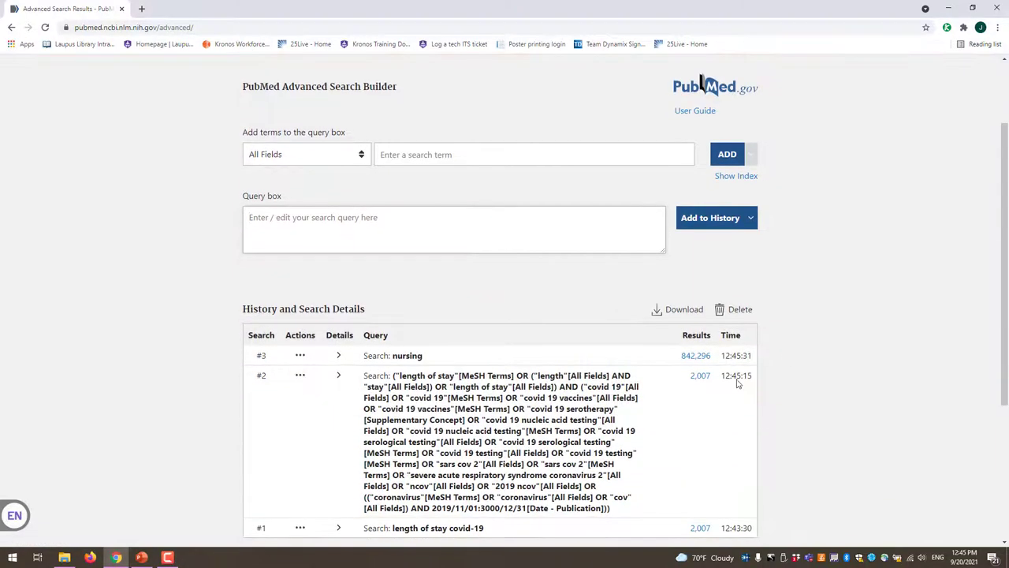
{"action": "left_click", "coordinate": [339, 356]}
{"action": "scroll", "coordinate": [518, 333], "scroll_direction": "down", "scroll_amount": 1}
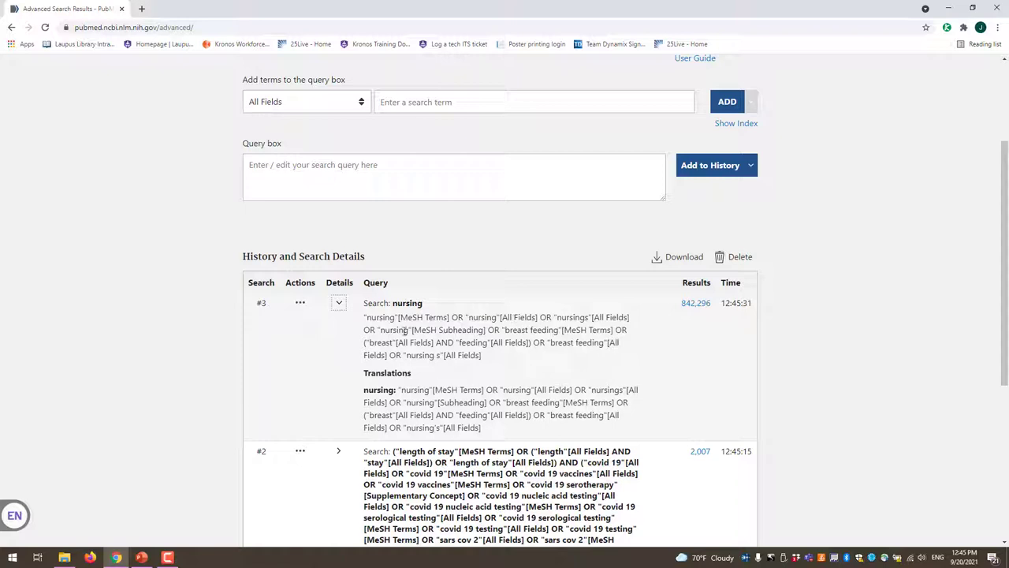
{"action": "left_click_drag", "start_coordinate": [365, 317], "coordinate": [497, 360]}
{"action": "key", "text": "ctrl+c"}
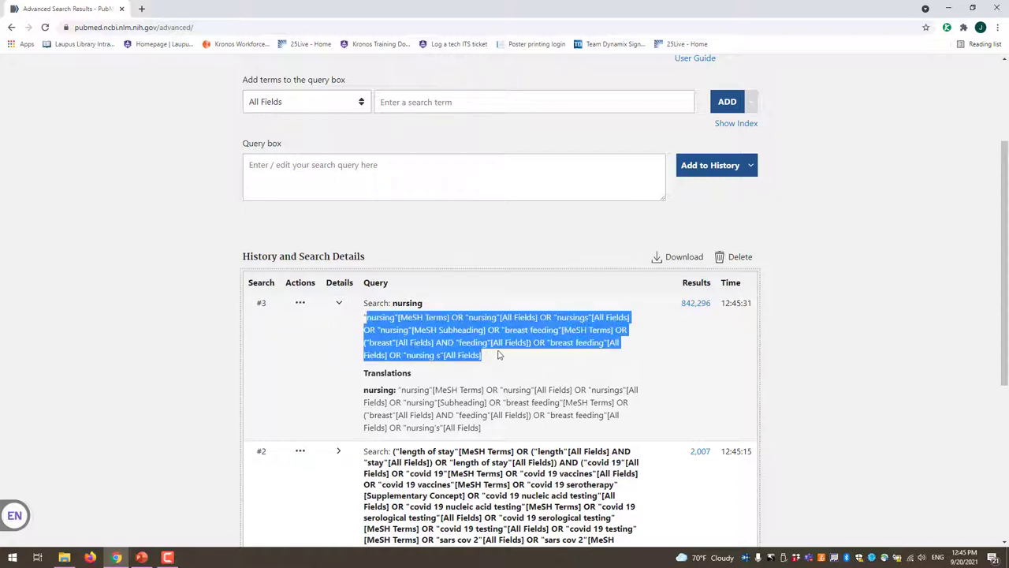
{"action": "left_click", "coordinate": [370, 168]}
{"action": "key", "text": "ctrl+v"}
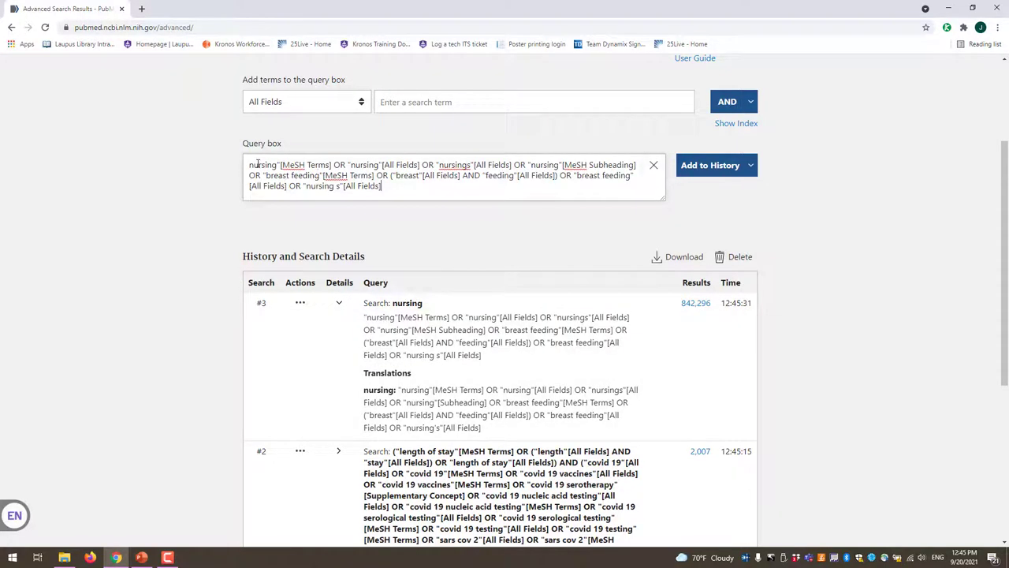
{"action": "type", "text": "\""}
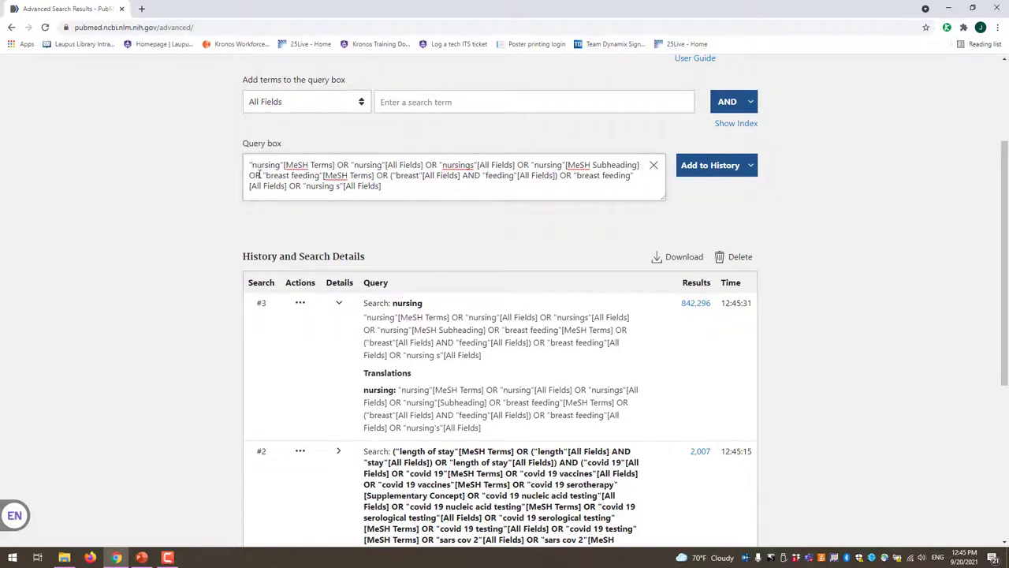
- Remove the breast feeding terms from the nursing query and add the edited search to the history
{"action": "left_click_drag", "start_coordinate": [250, 175], "coordinate": [634, 175]}
{"action": "key", "text": "BackSpace"}
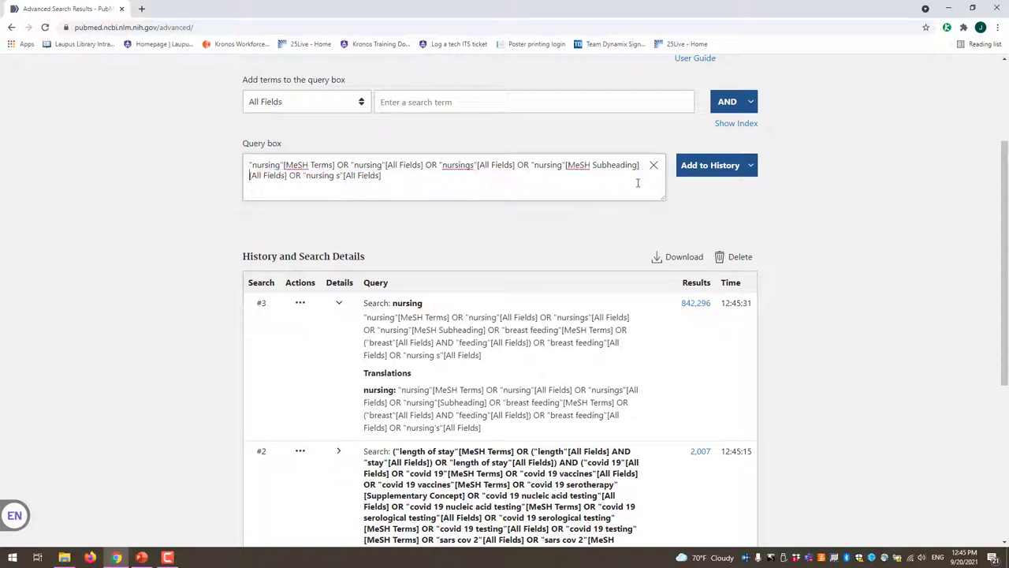
{"action": "left_click", "coordinate": [741, 167]}
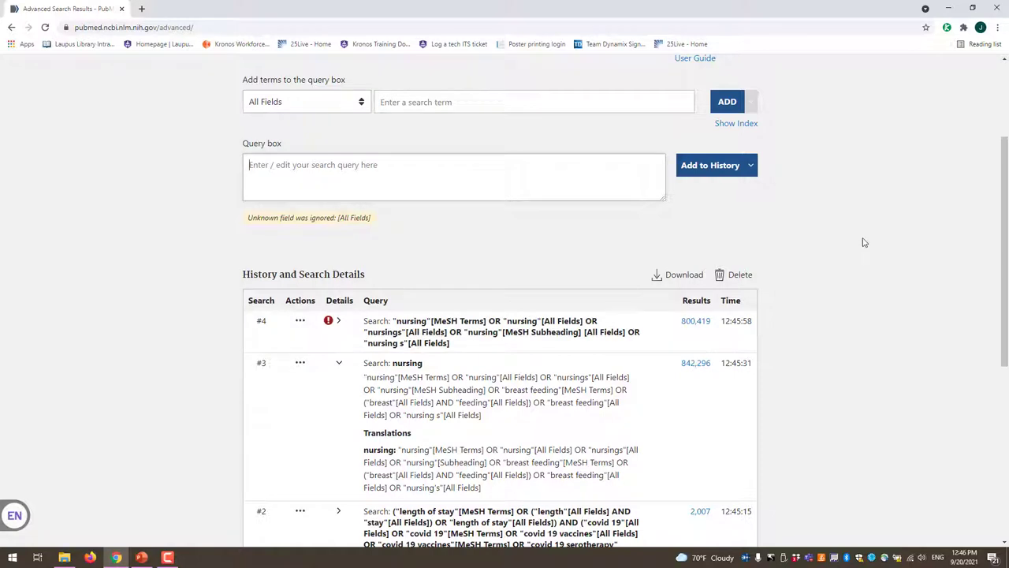
- Expand the "length of stay covid-19" entry in the search history and highlight its mapped query for review
{"action": "scroll", "coordinate": [863, 242], "scroll_direction": "down", "scroll_amount": 2}
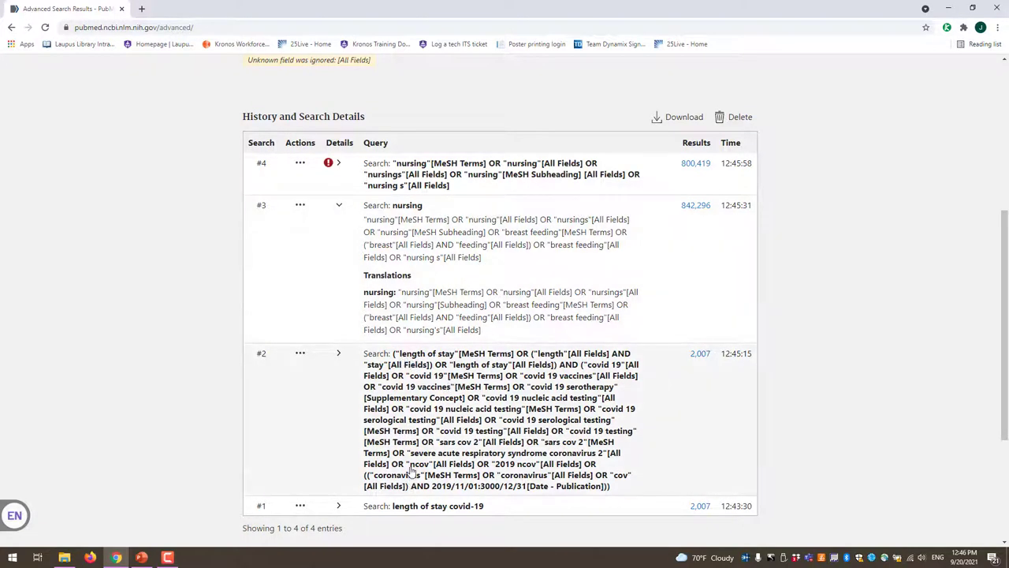
{"action": "scroll", "coordinate": [336, 405], "scroll_direction": "down", "scroll_amount": 2}
{"action": "left_click", "coordinate": [336, 402]}
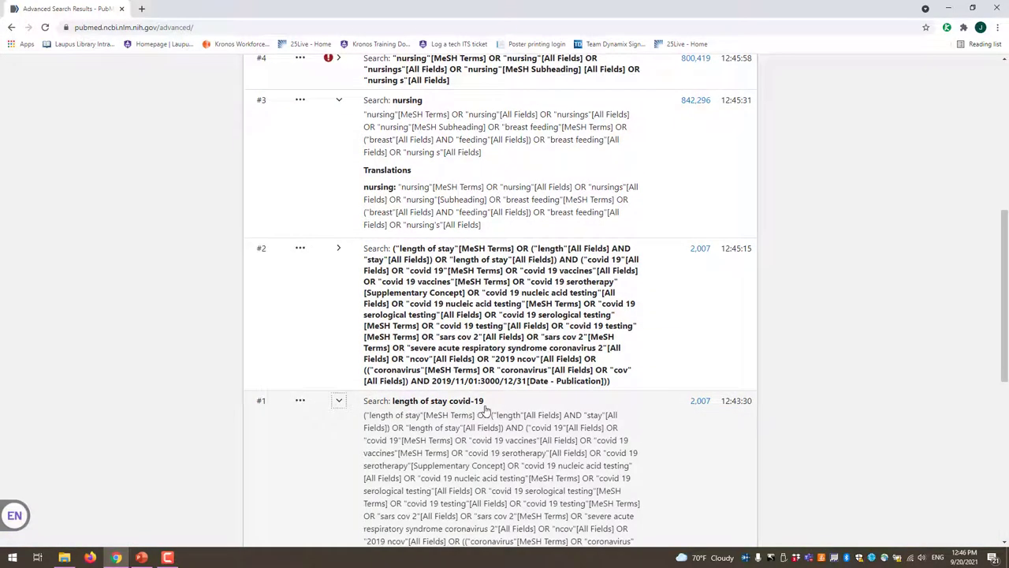
{"action": "scroll", "coordinate": [484, 410], "scroll_direction": "down", "scroll_amount": 2}
{"action": "left_click_drag", "start_coordinate": [363, 310], "coordinate": [432, 465]}
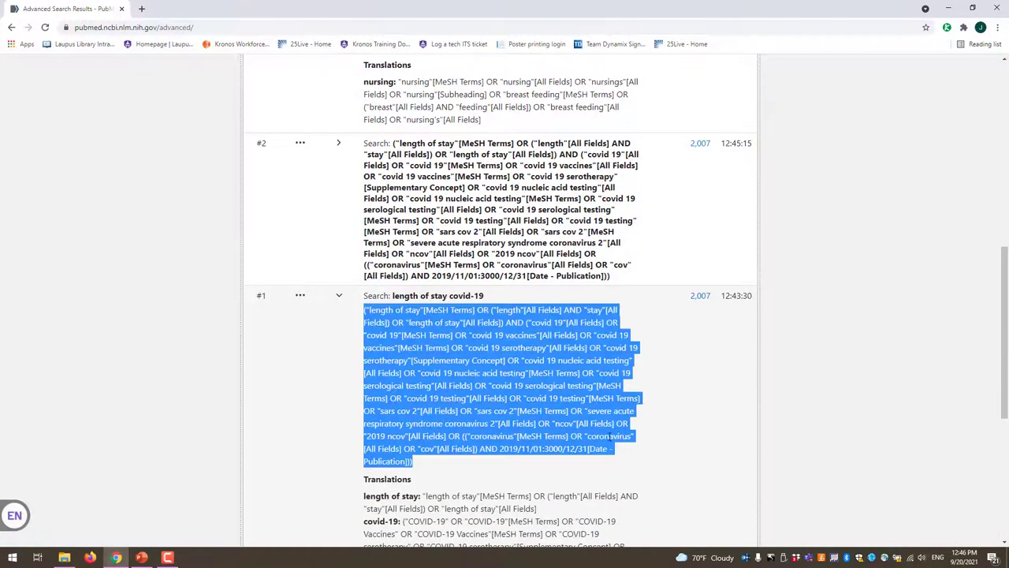
{"action": "left_click", "coordinate": [832, 382]}
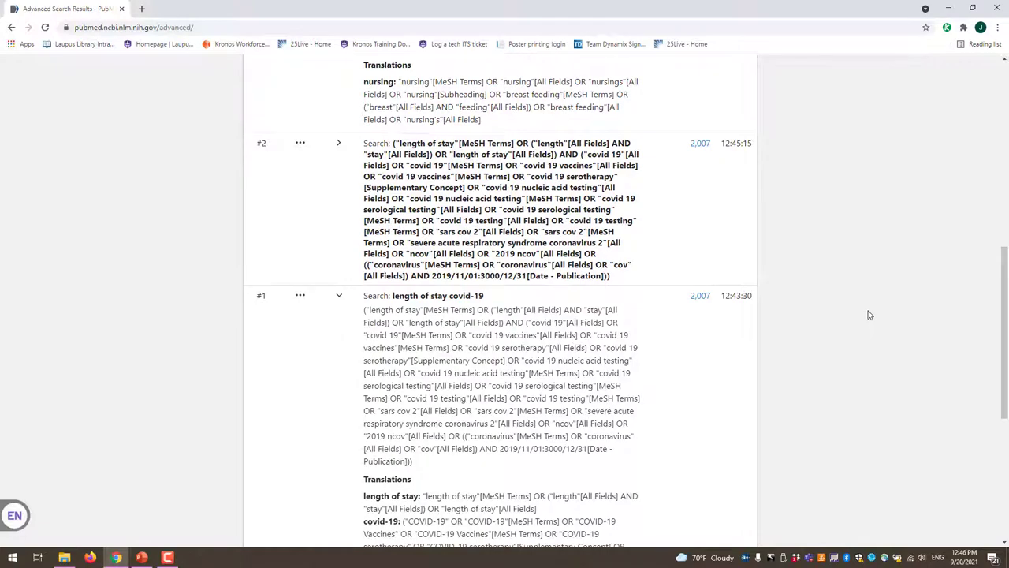
- Go back to the PubMed homepage and search for "developing countries healthcare immunizations"
{"action": "scroll", "coordinate": [869, 315], "scroll_direction": "up", "scroll_amount": 6}
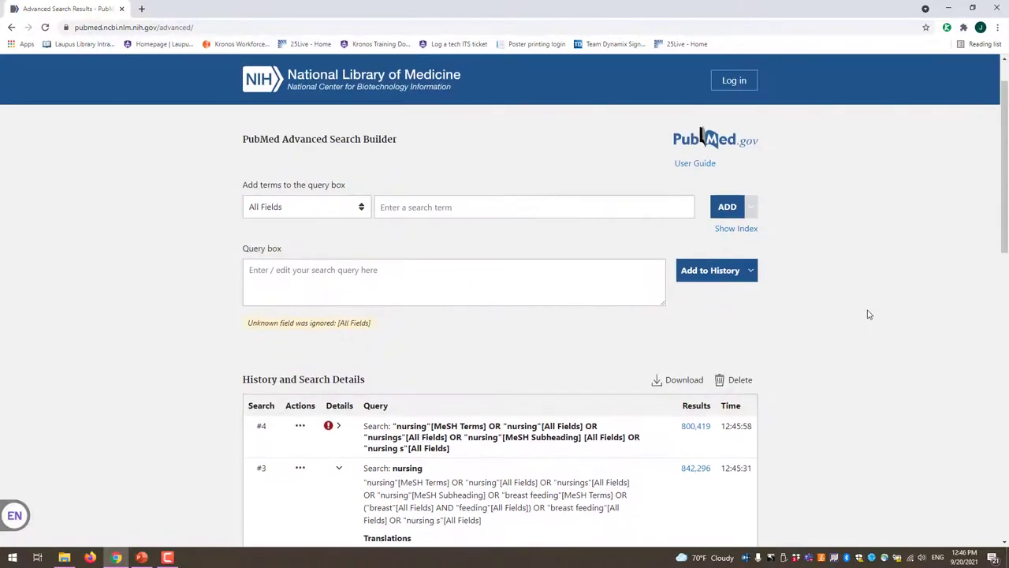
{"action": "left_click", "coordinate": [720, 141]}
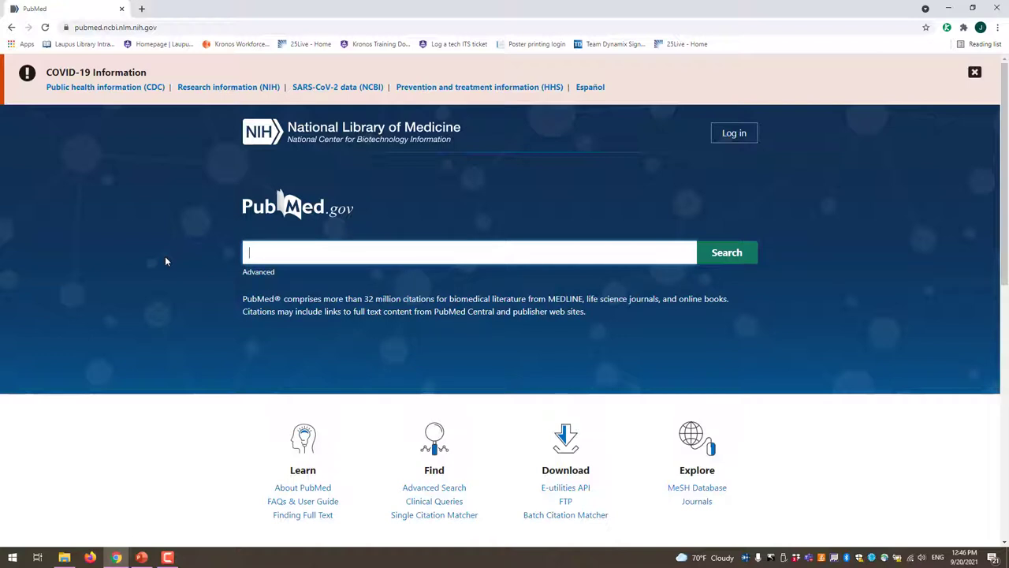
{"action": "type", "text": "developing "}
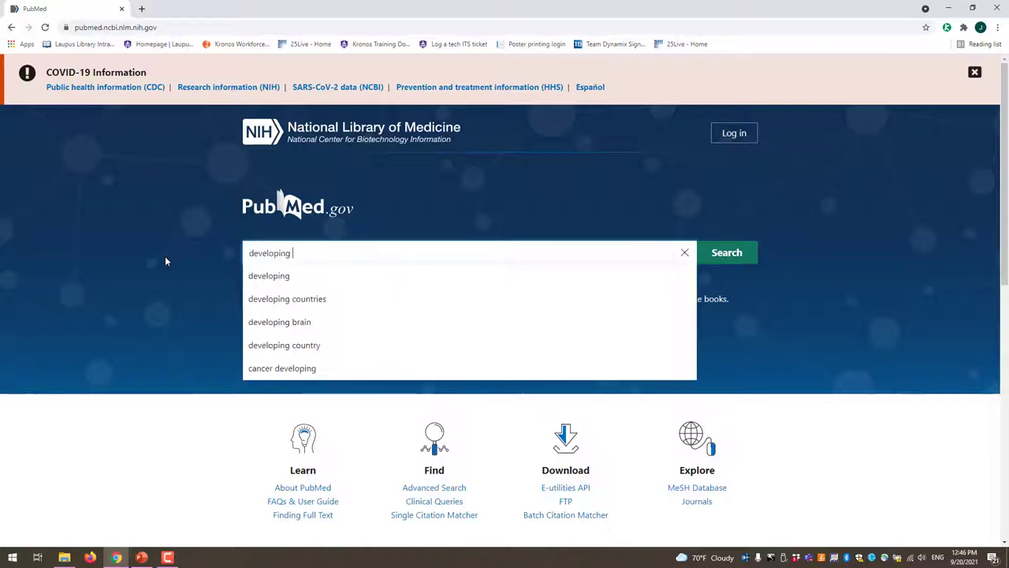
{"action": "type", "text": "countries healt"}
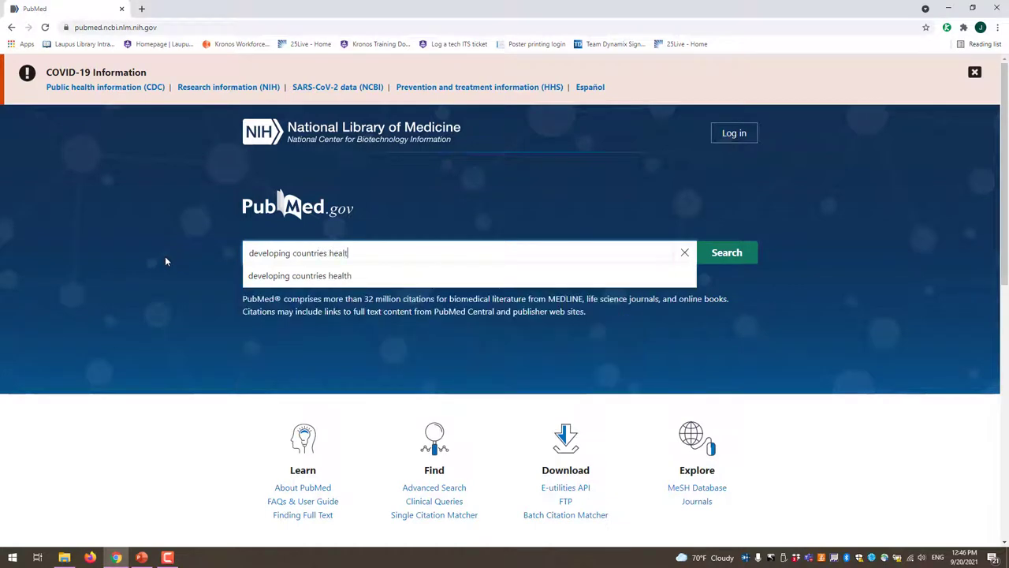
{"action": "type", "text": "hcare immuniza"}
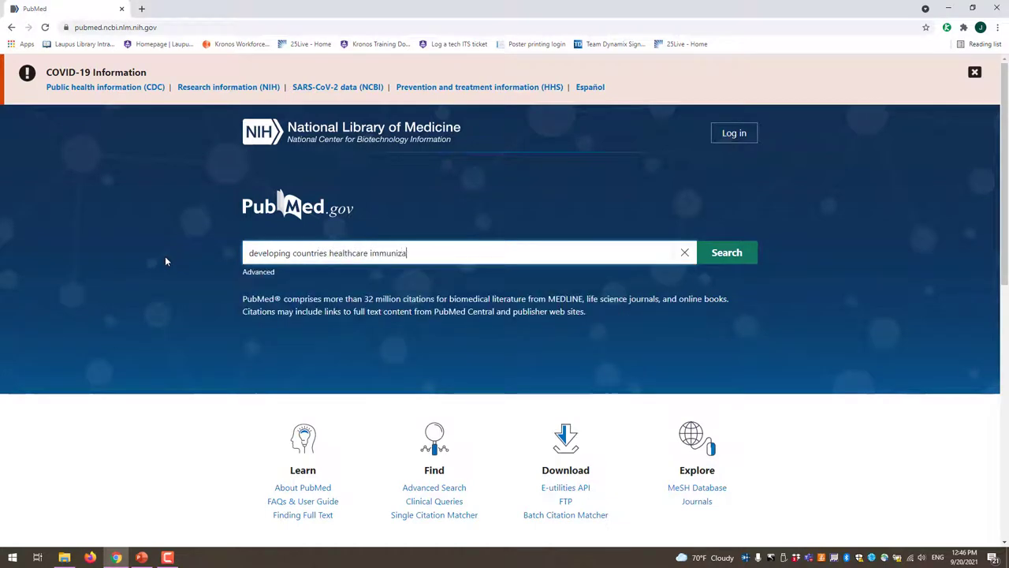
{"action": "type", "text": "tions"}
{"action": "key", "text": "Return"}
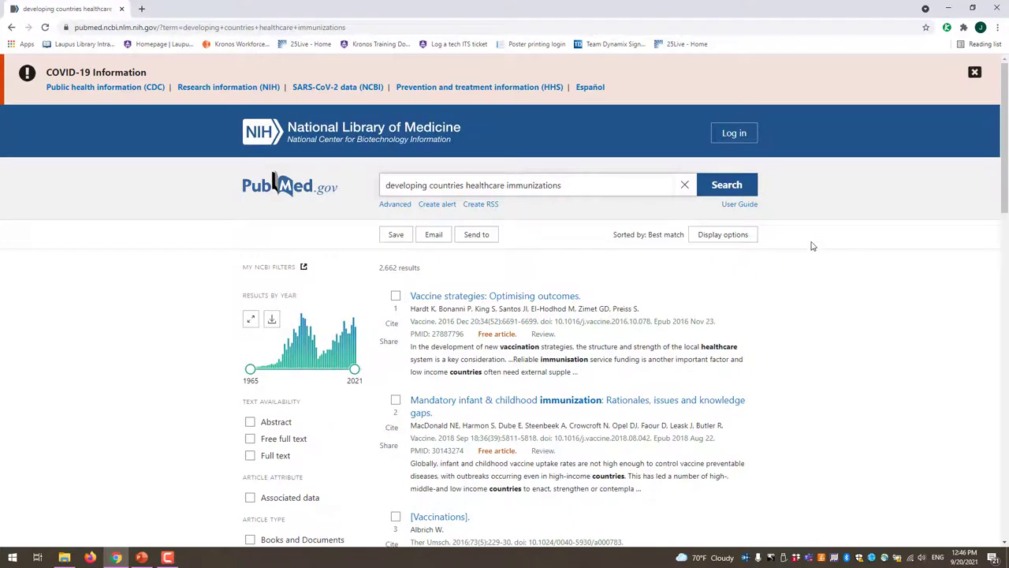
- Review the titles and citations in the first page of results for the developing countries immunizations search
{"action": "scroll", "coordinate": [813, 246], "scroll_direction": "down", "scroll_amount": 4}
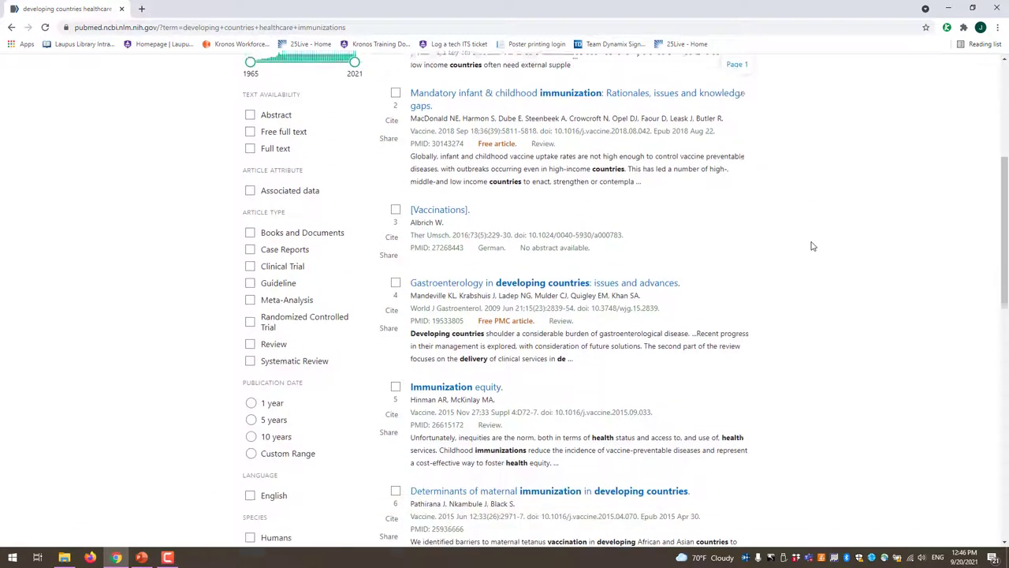
{"action": "scroll", "coordinate": [813, 246], "scroll_direction": "down", "scroll_amount": 1}
{"action": "scroll", "coordinate": [812, 246], "scroll_direction": "down", "scroll_amount": 1}
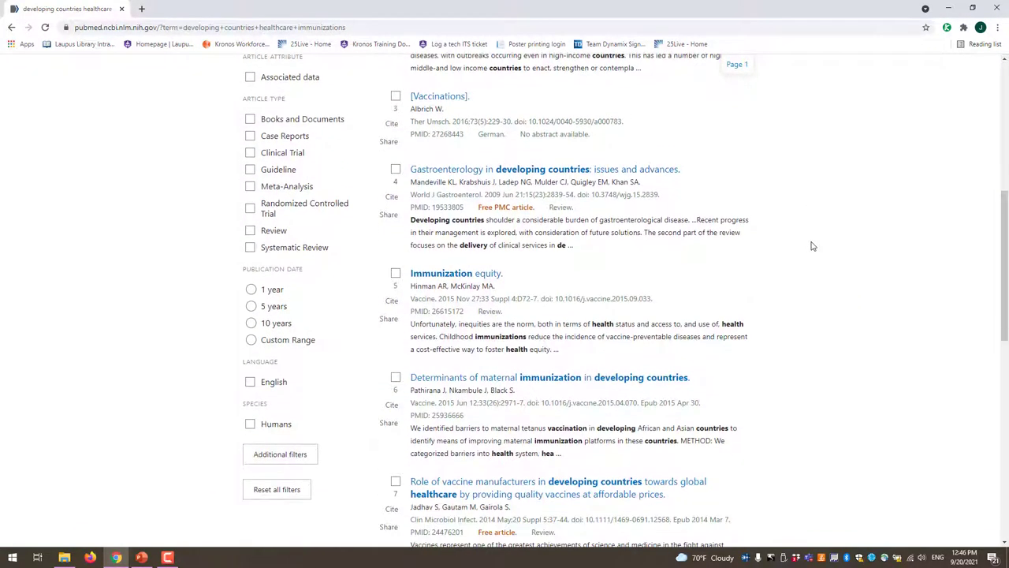
{"action": "scroll", "coordinate": [813, 246], "scroll_direction": "down", "scroll_amount": 2}
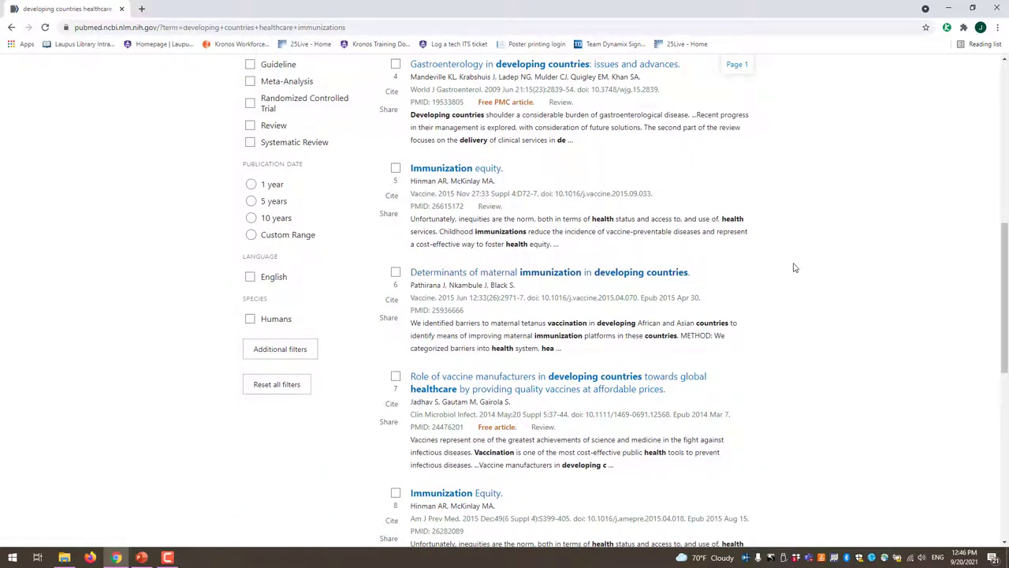
{"action": "scroll", "coordinate": [811, 260], "scroll_direction": "down", "scroll_amount": 5}
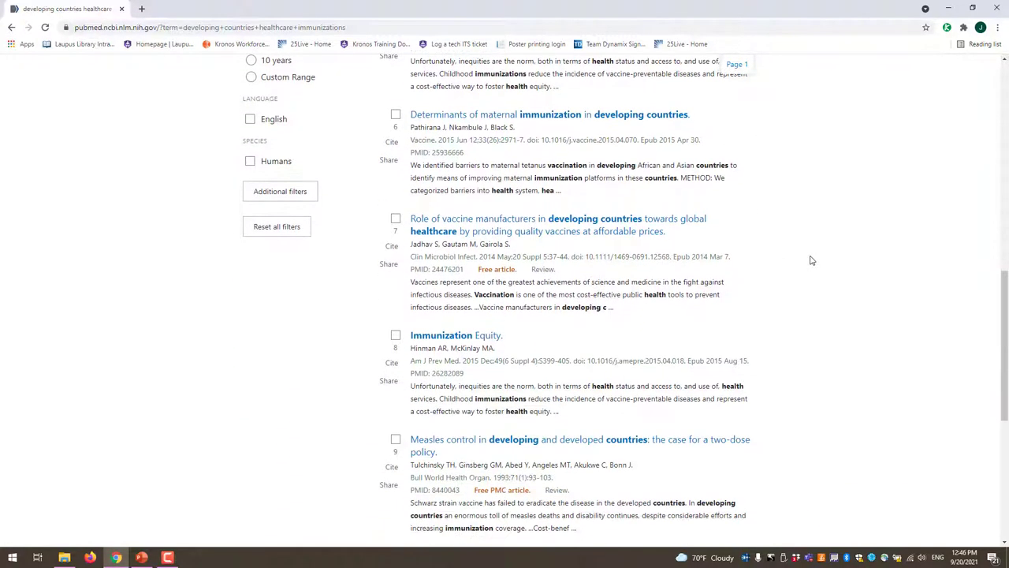
{"action": "scroll", "coordinate": [811, 260], "scroll_direction": "down", "scroll_amount": 2}
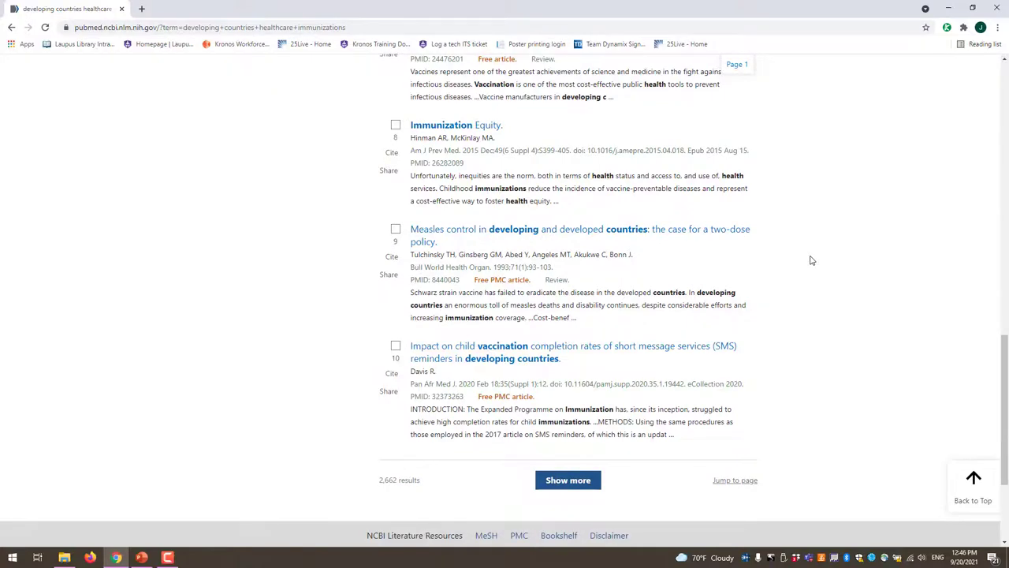
- Add "measles" to the end of the current search terms and rerun the search
{"action": "scroll", "coordinate": [811, 260], "scroll_direction": "up", "scroll_amount": 10}
{"action": "scroll", "coordinate": [811, 260], "scroll_direction": "up", "scroll_amount": 3}
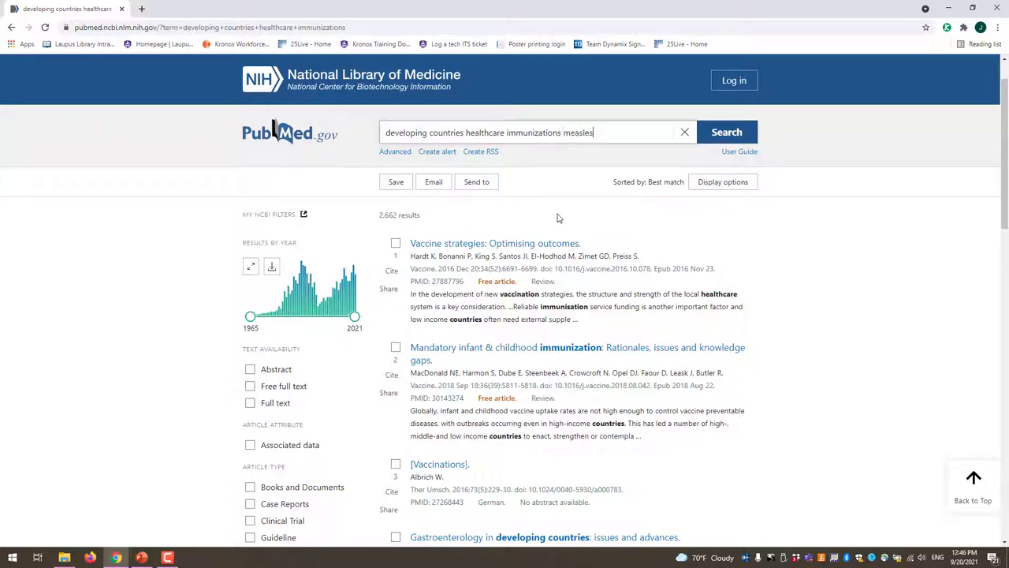
{"action": "key", "text": "Return"}
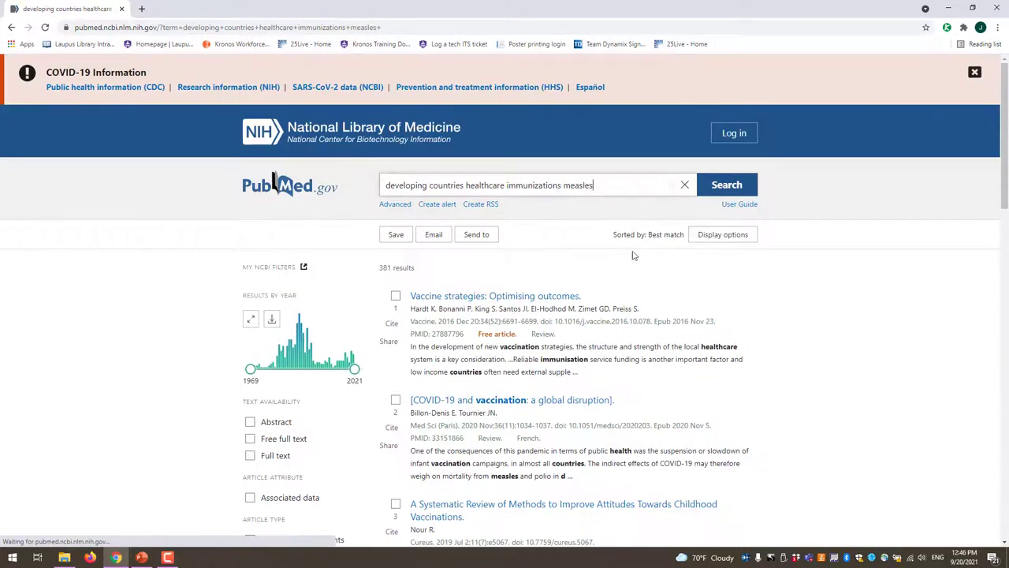
- Review the titles and snippets in the first page of results for the developing countries immunizations measles search
{"action": "scroll", "coordinate": [815, 251], "scroll_direction": "down", "scroll_amount": 3}
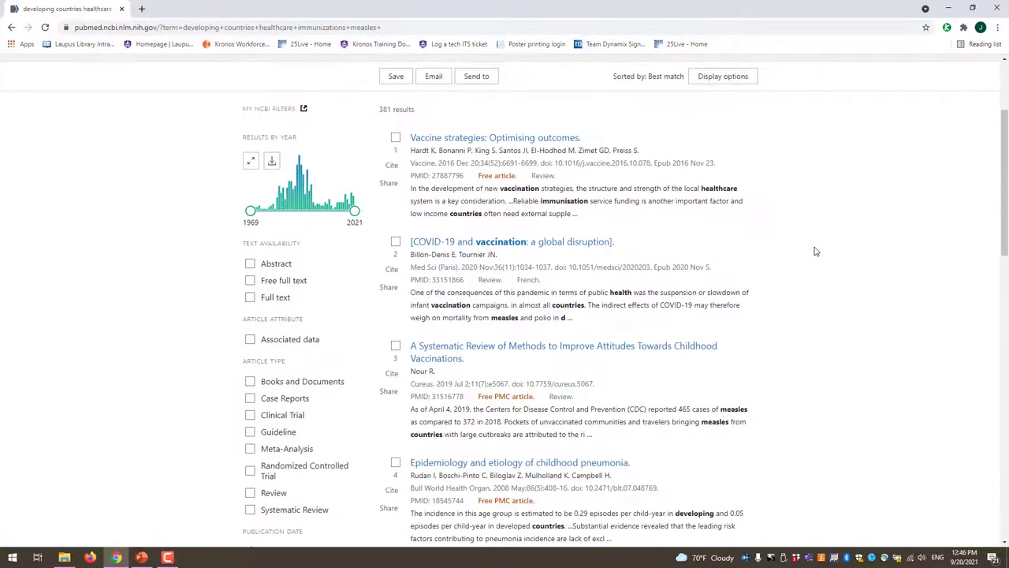
{"action": "scroll", "coordinate": [815, 251], "scroll_direction": "down", "scroll_amount": 3}
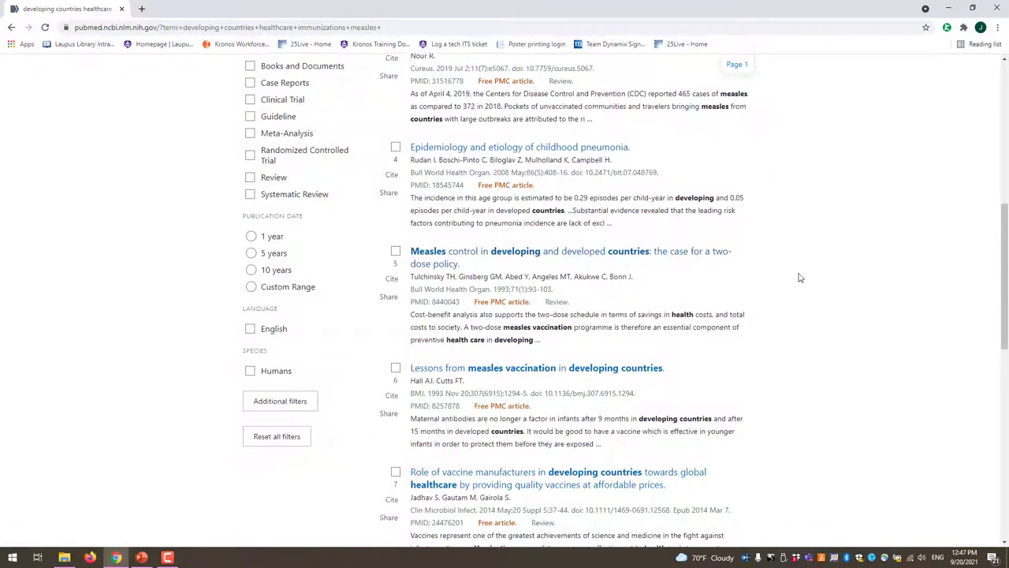
{"action": "scroll", "coordinate": [543, 319], "scroll_direction": "down", "scroll_amount": 1}
{"action": "scroll", "coordinate": [853, 284], "scroll_direction": "down", "scroll_amount": 1}
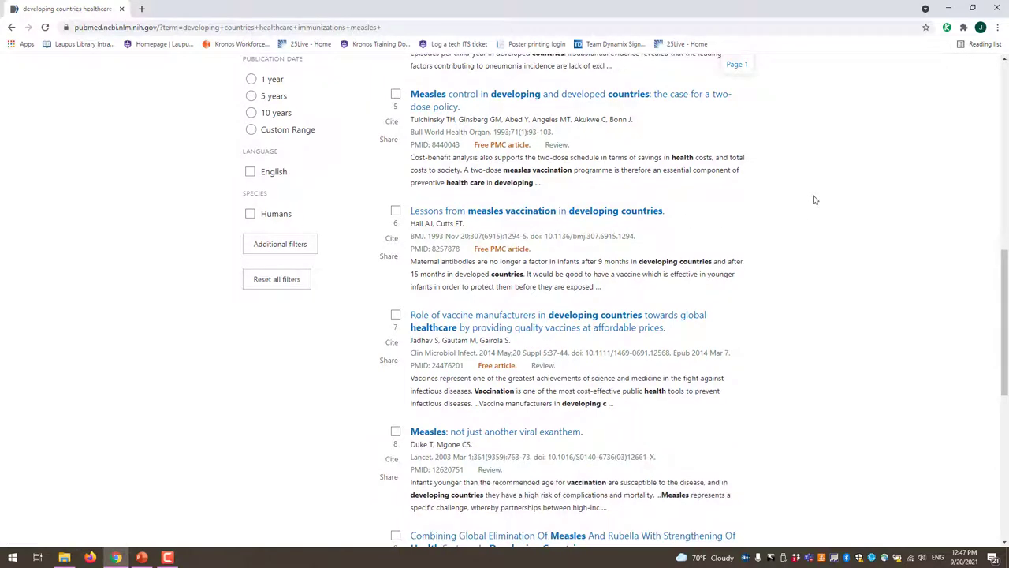
{"action": "scroll", "coordinate": [813, 225], "scroll_direction": "up", "scroll_amount": 1}
{"action": "scroll", "coordinate": [813, 225], "scroll_direction": "up", "scroll_amount": 8}
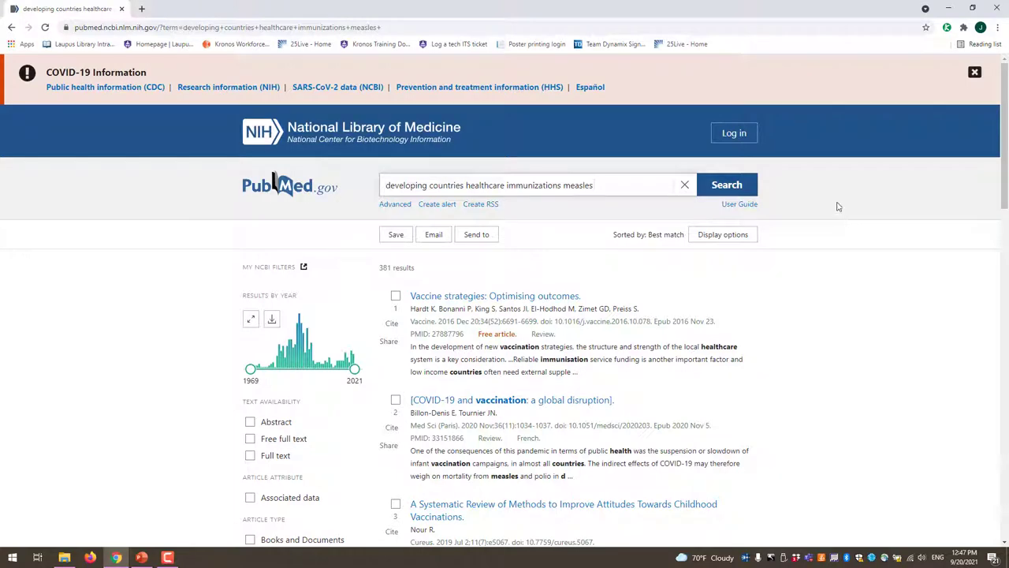
- Switch to the PowerPoint slide show and advance to the slide on pulling concept groups from a research question
{"action": "left_click", "coordinate": [141, 557]}
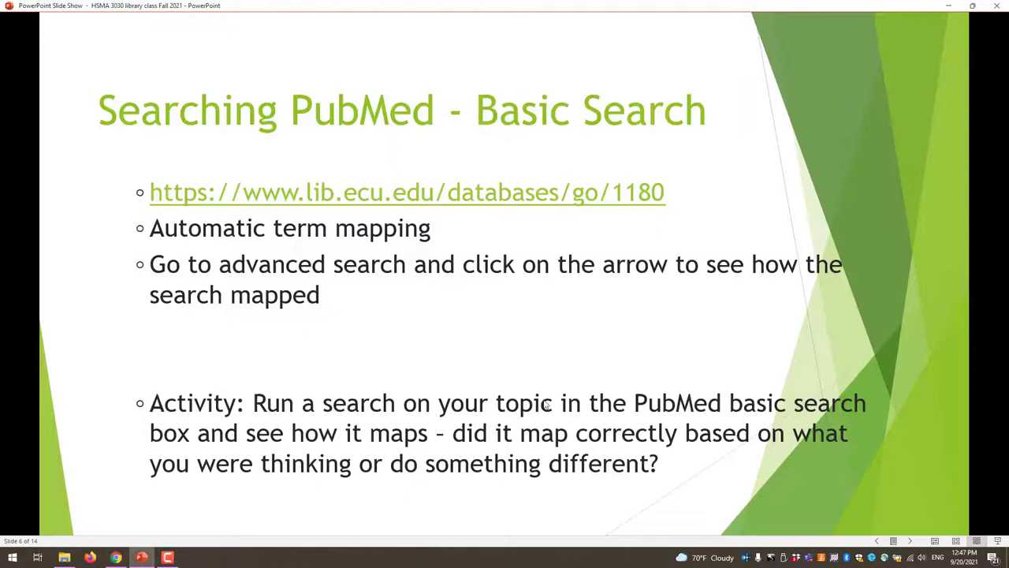
{"action": "left_click", "coordinate": [911, 541]}
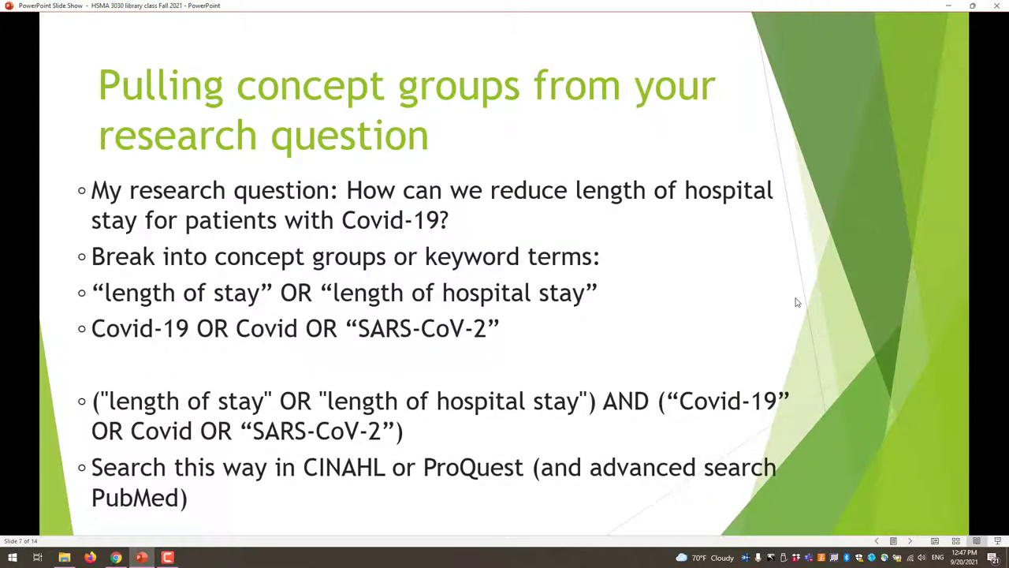
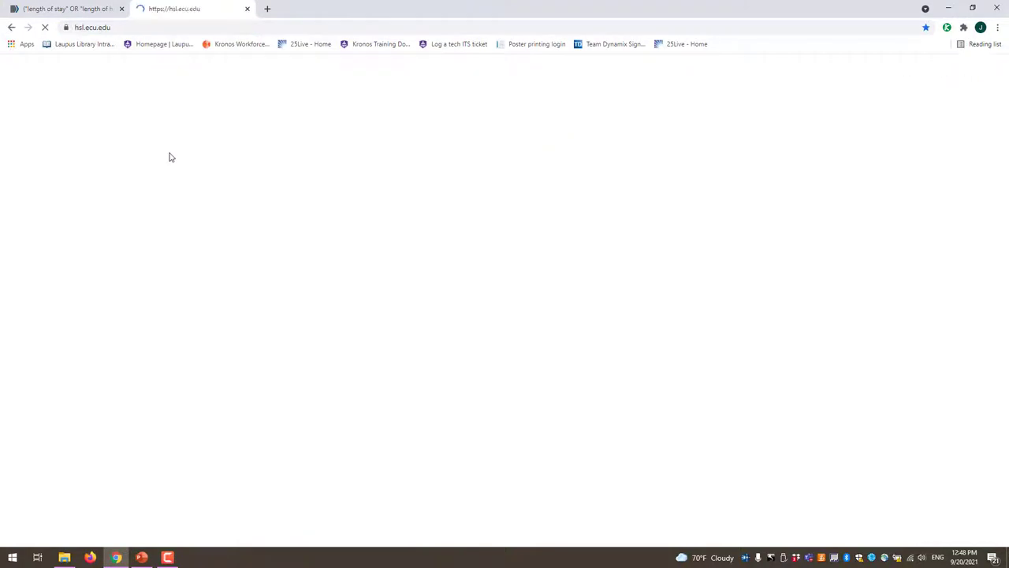
- From the Laupus library homepage, open CINAHL and enter ("length of stay" OR "length of hospital stay") AND ("Covid-19" OR Covid OR "SARS-CoV-2")
{"action": "scroll", "coordinate": [827, 252], "scroll_direction": "down", "scroll_amount": 2}
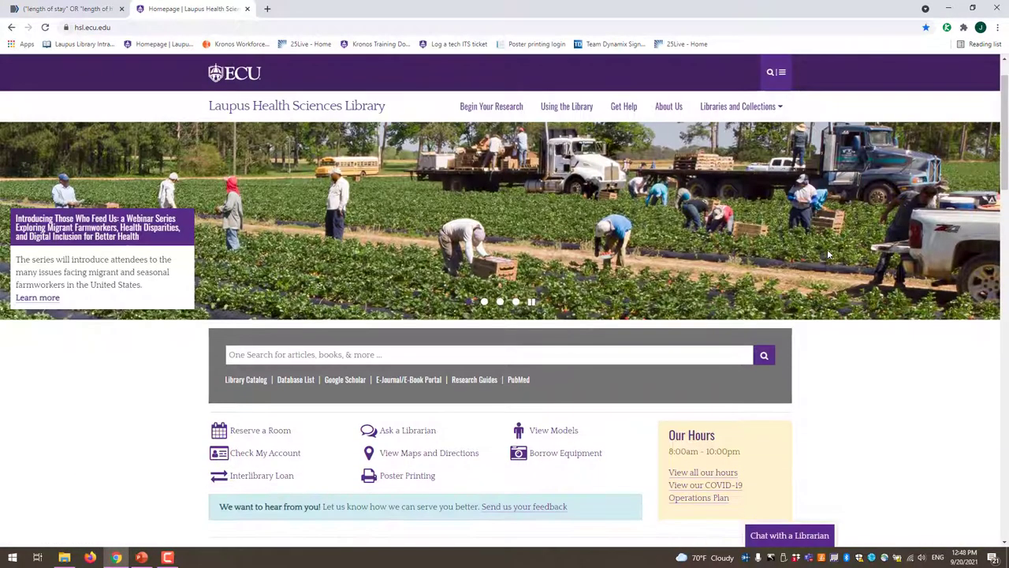
{"action": "scroll", "coordinate": [820, 242], "scroll_direction": "down", "scroll_amount": 2}
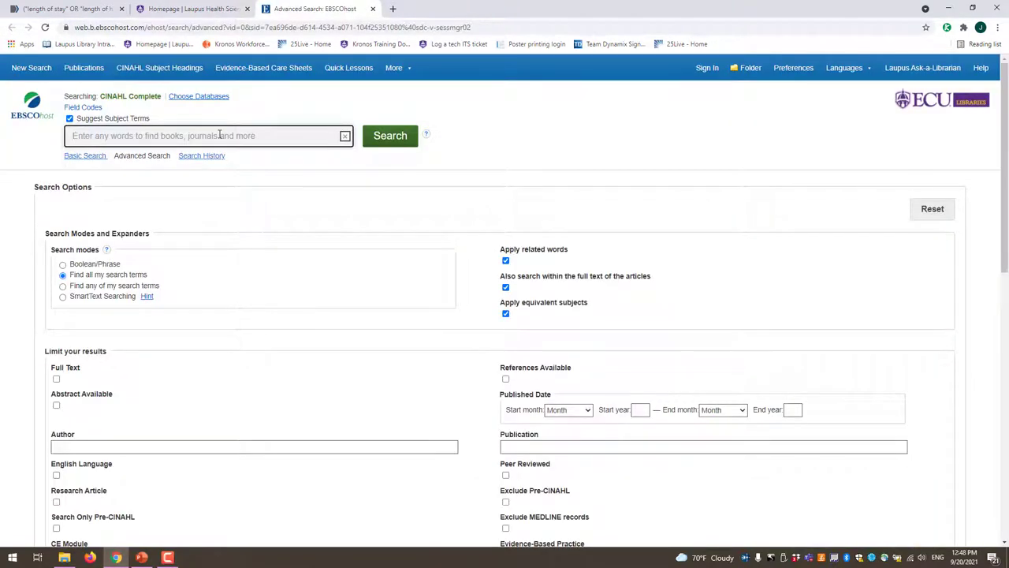
{"action": "type", "text": "(\"length of stay\" OR \"length of hospital stay\") AND (\"Covid-19\" OR Covid OR \"SARS-CoV-2\")"}
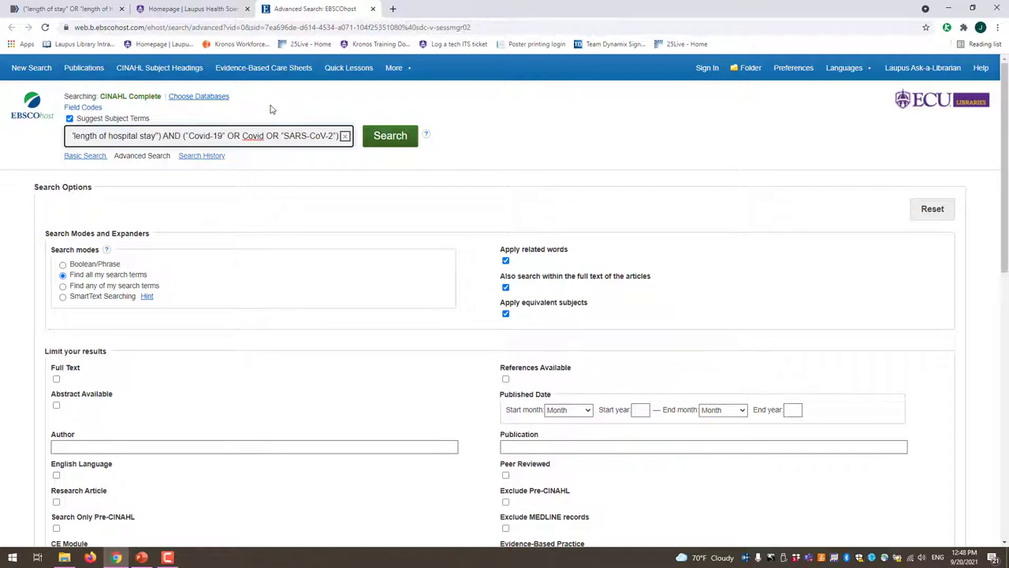
- Run the entered query with subject term suggestions turned off and results limited to Peer Reviewed
{"action": "left_click", "coordinate": [118, 119]}
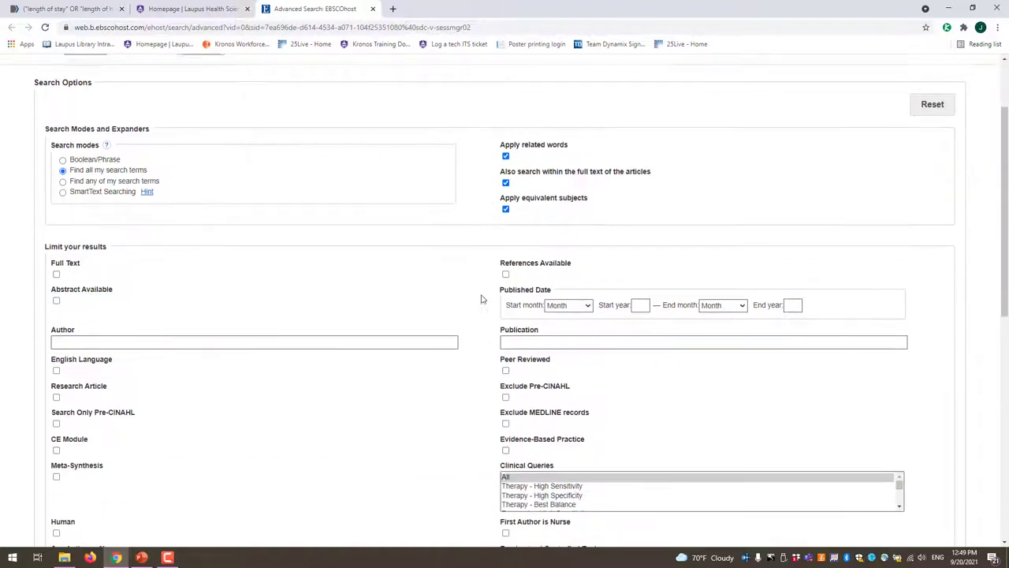
{"action": "scroll", "coordinate": [512, 174], "scroll_direction": "down", "scroll_amount": 2}
{"action": "left_click", "coordinate": [505, 370]}
{"action": "scroll", "coordinate": [480, 268], "scroll_direction": "up", "scroll_amount": 2}
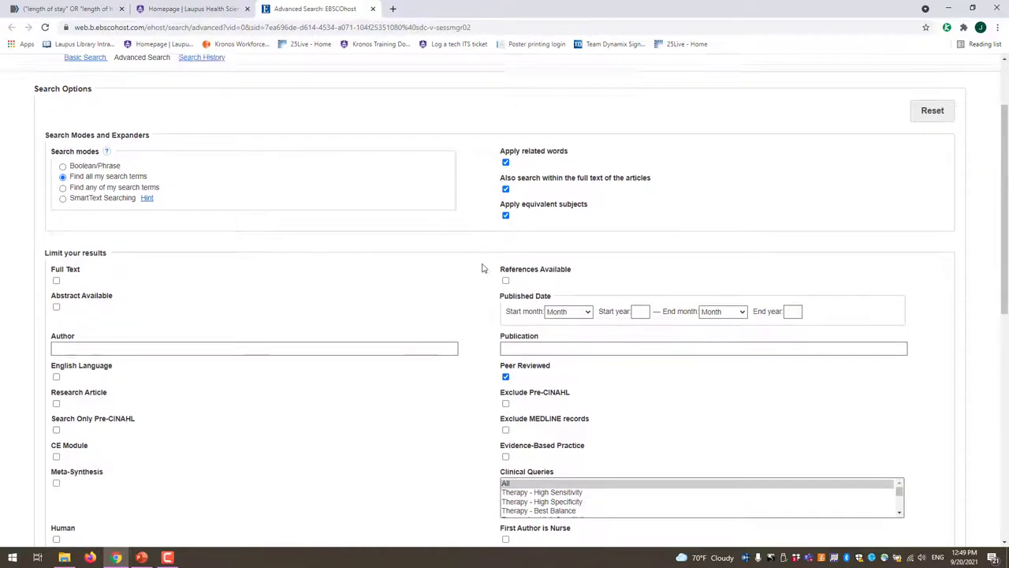
{"action": "left_click", "coordinate": [389, 144]}
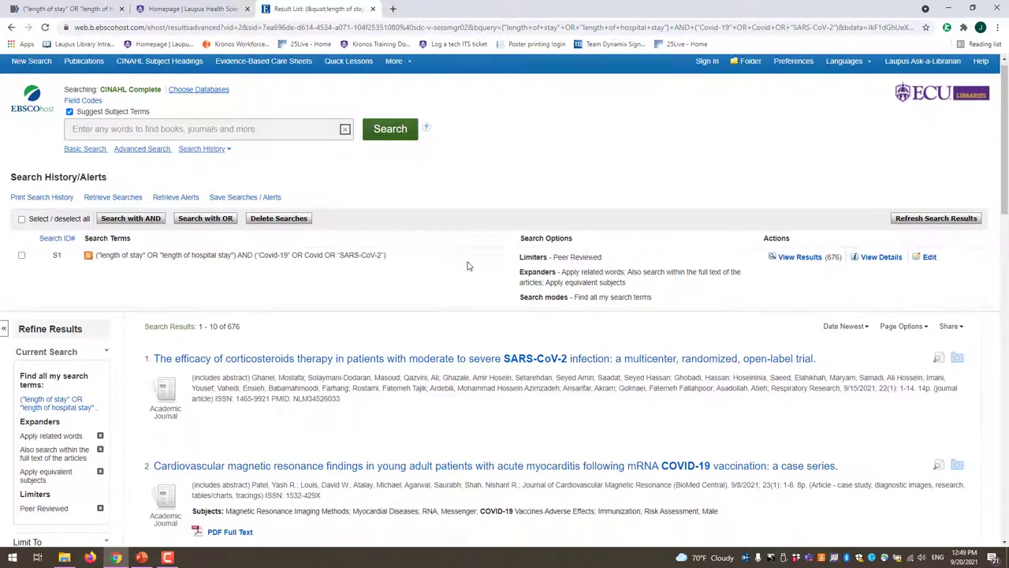
- Look through the first page of CINAHL results for the length of stay and Covid-19 keyword search
{"action": "scroll", "coordinate": [468, 265], "scroll_direction": "down", "scroll_amount": 5}
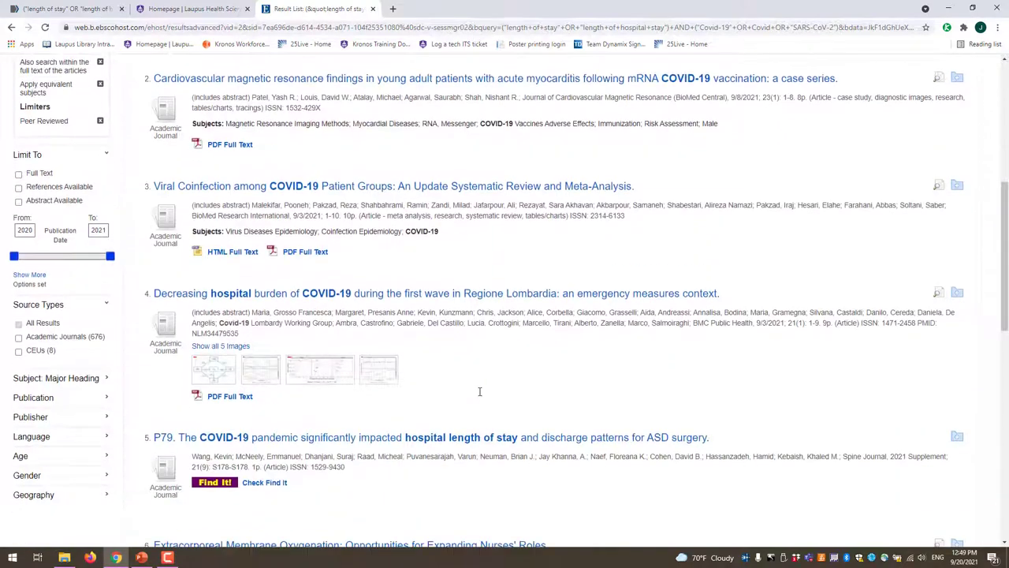
{"action": "scroll", "coordinate": [479, 391], "scroll_direction": "down", "scroll_amount": 2}
{"action": "scroll", "coordinate": [480, 362], "scroll_direction": "down", "scroll_amount": 3}
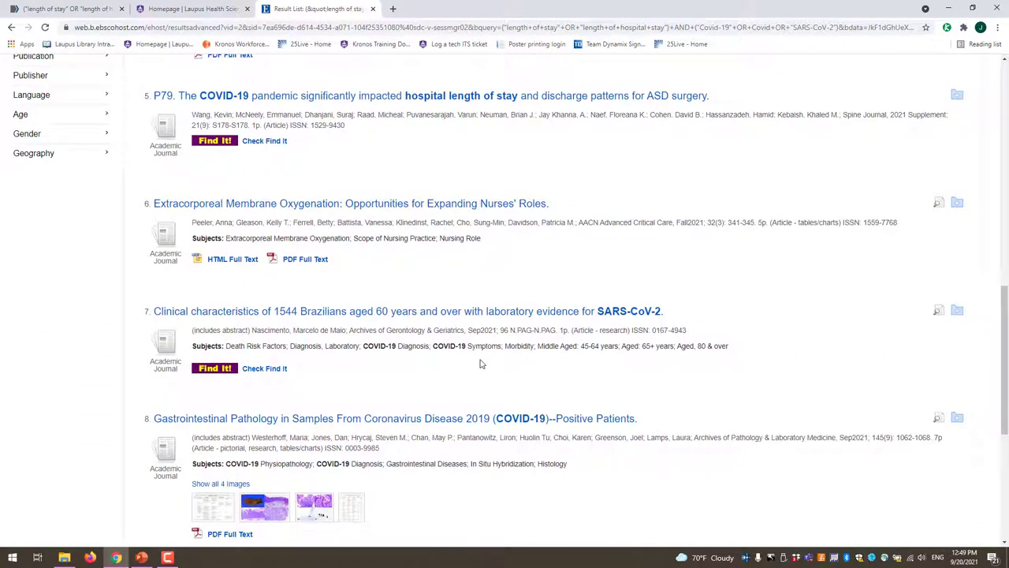
{"action": "scroll", "coordinate": [481, 363], "scroll_direction": "down", "scroll_amount": 3}
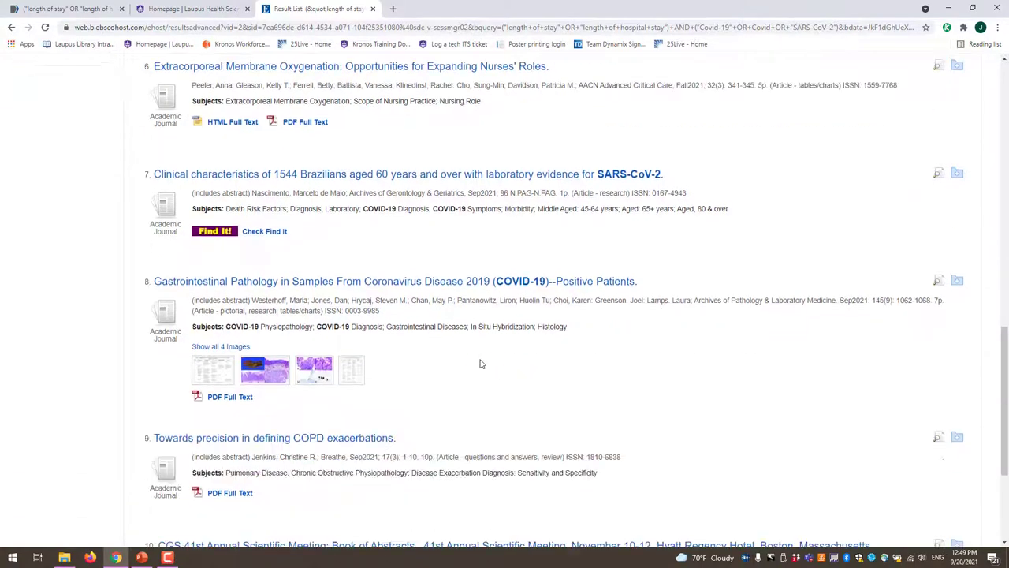
{"action": "scroll", "coordinate": [481, 363], "scroll_direction": "up", "scroll_amount": 9}
{"action": "scroll", "coordinate": [480, 363], "scroll_direction": "up", "scroll_amount": 4}
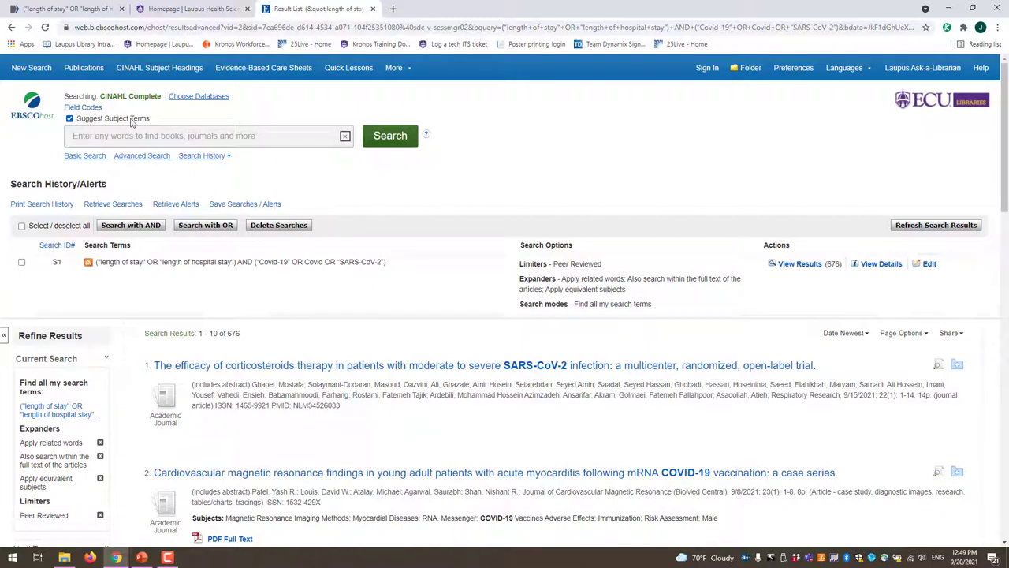
- Look up "covid-19" in the CINAHL subject headings and search the database with the COVID-19 heading
{"action": "left_click", "coordinate": [98, 136]}
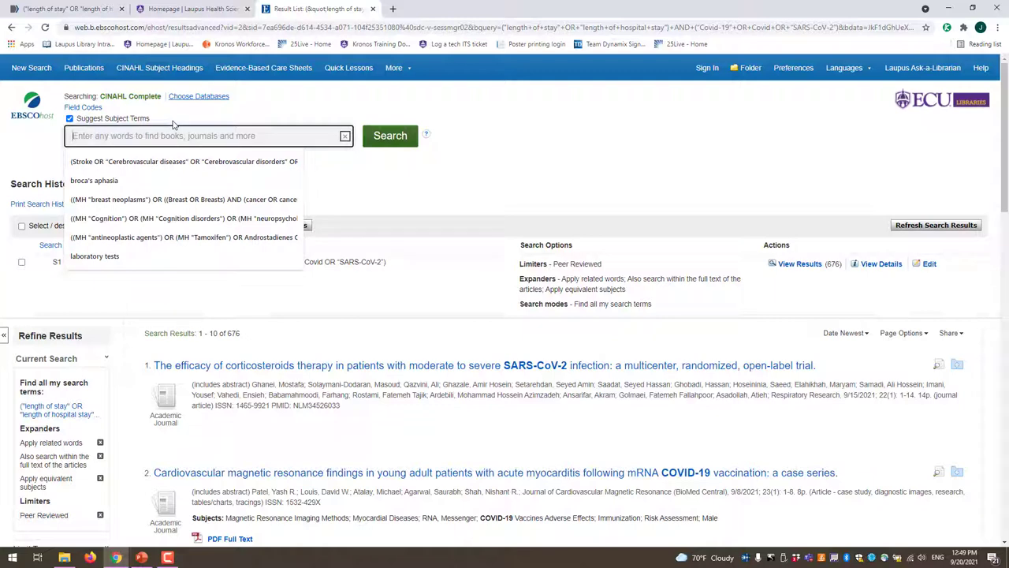
{"action": "type", "text": "covid-19"}
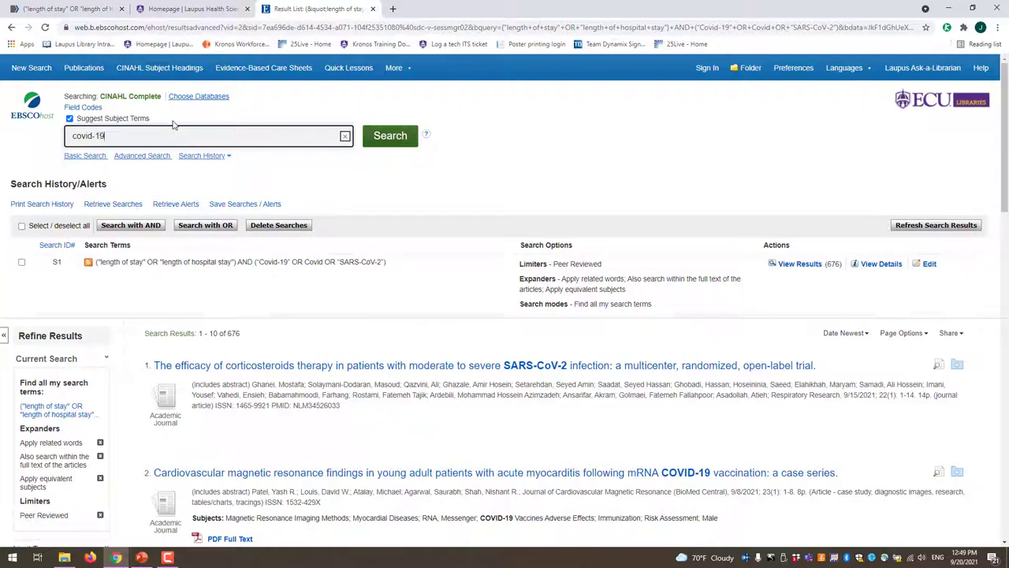
{"action": "left_click", "coordinate": [389, 136]}
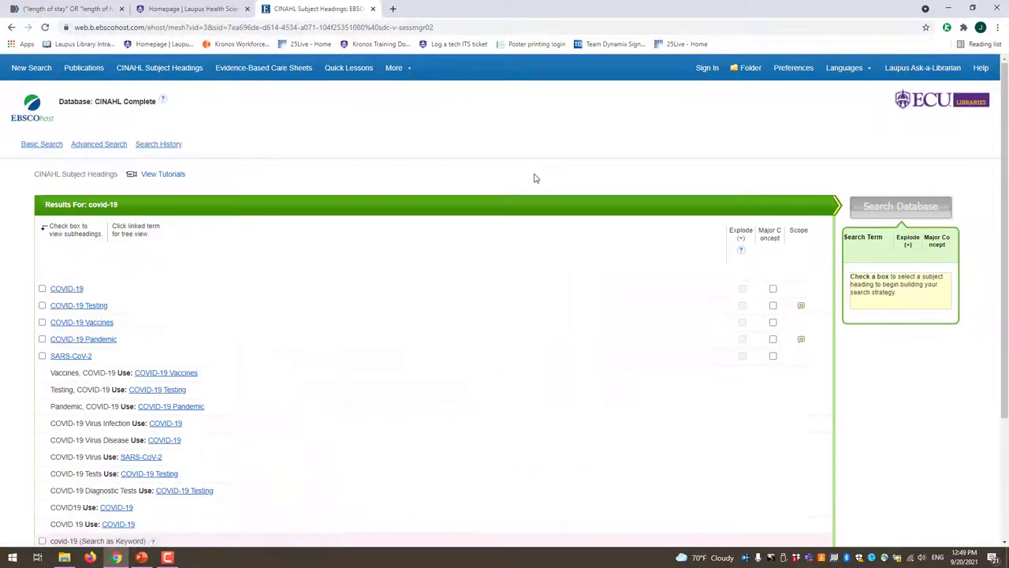
{"action": "left_click", "coordinate": [41, 288]}
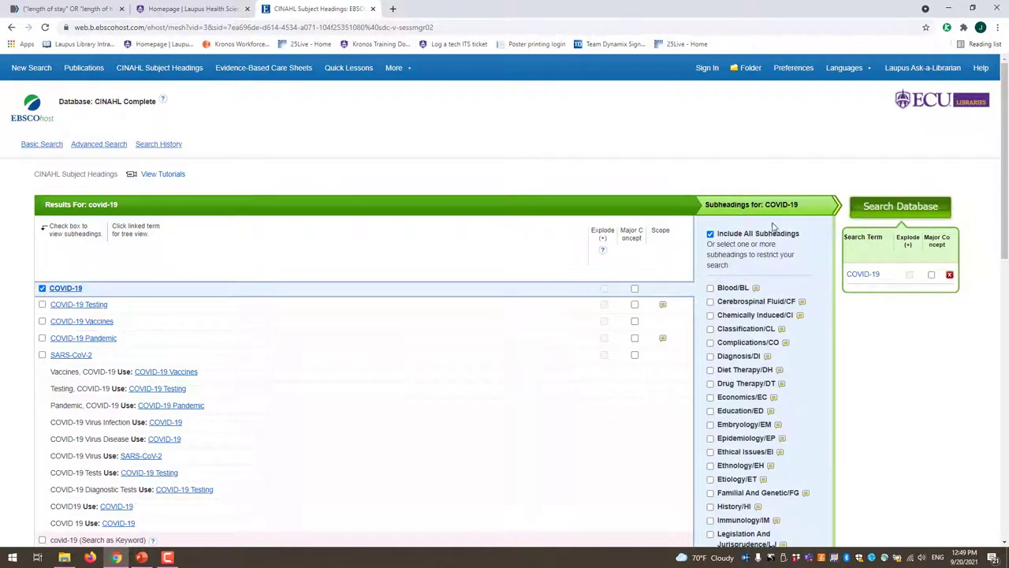
{"action": "left_click", "coordinate": [938, 208]}
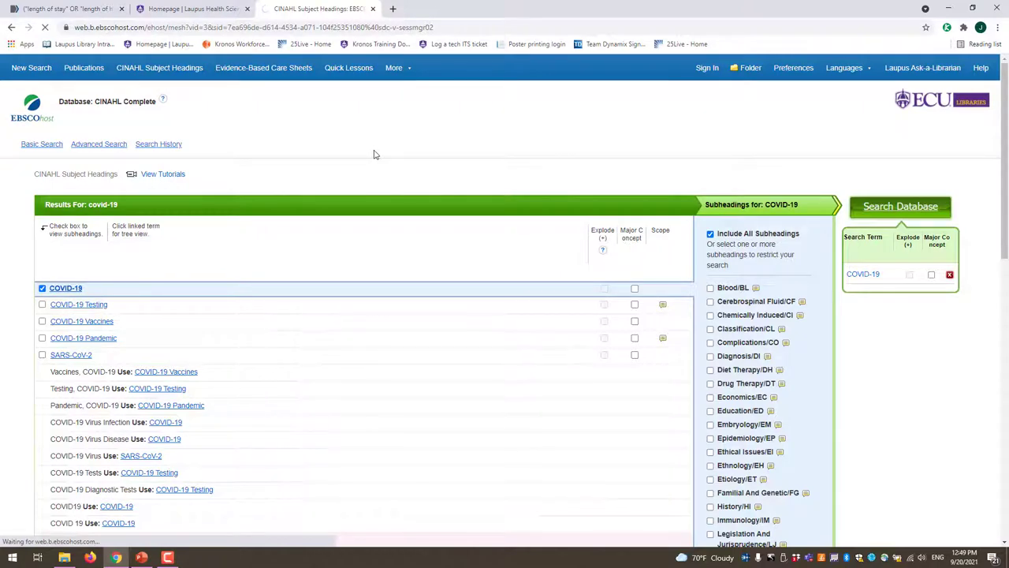
- Look up "length of stay" in the subject headings and search the database with the Length of Stay heading
{"action": "left_click", "coordinate": [150, 135]}
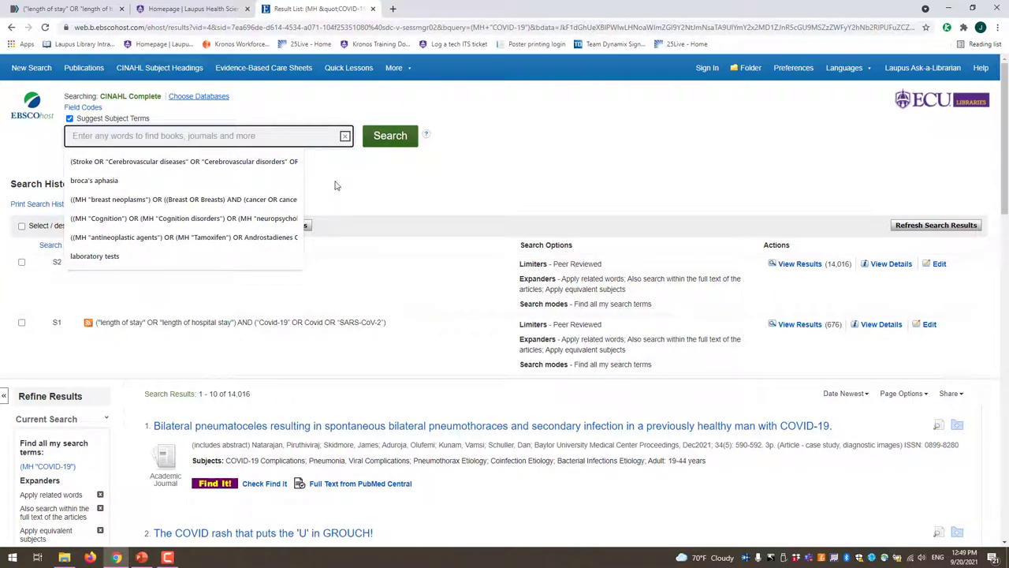
{"action": "type", "text": "length o"}
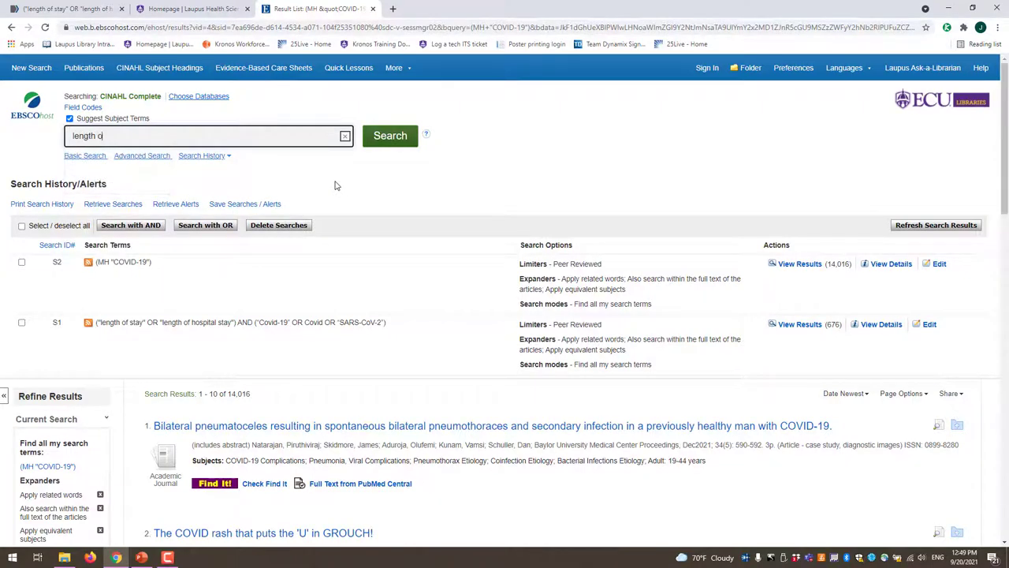
{"action": "type", "text": "f stay"}
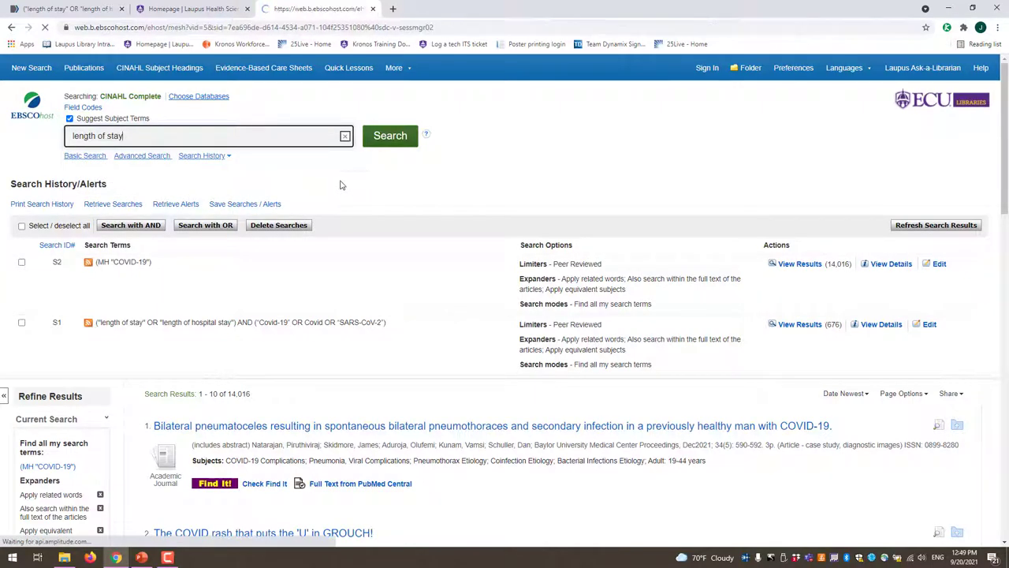
{"action": "left_click", "coordinate": [42, 289]}
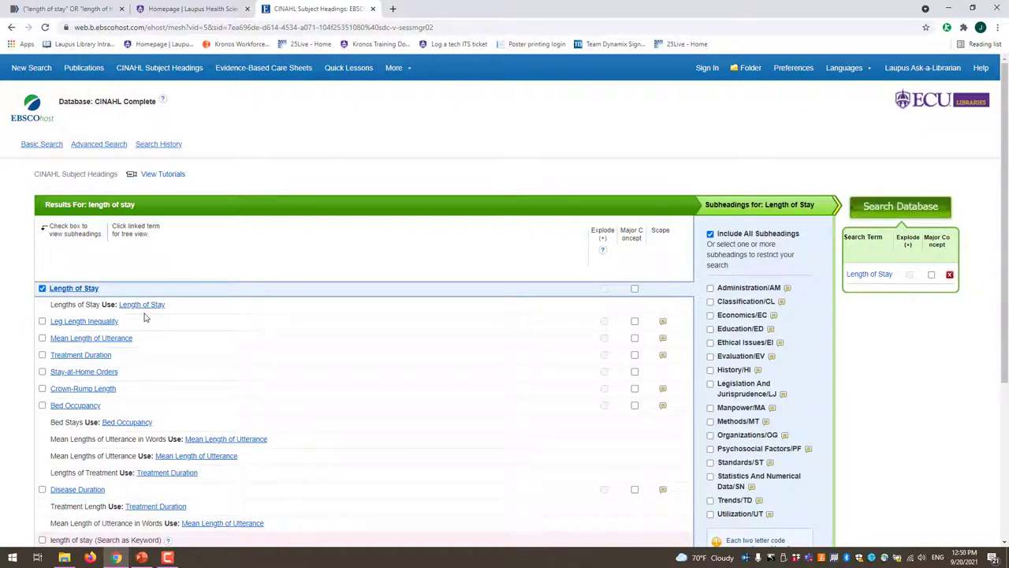
{"action": "left_click", "coordinate": [73, 289]}
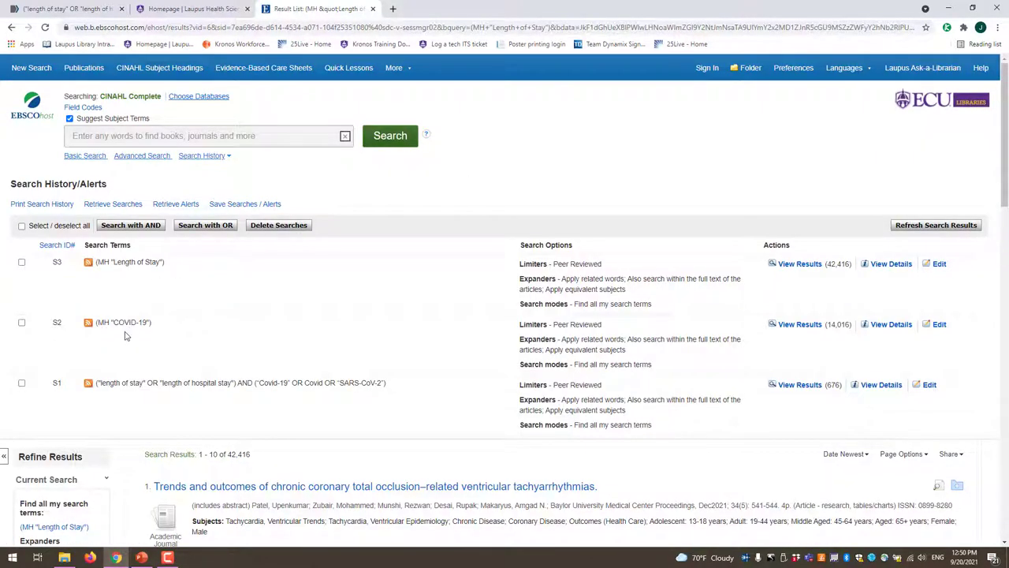
- Combine the COVID-19 and Length of Stay subject heading searches (S2 and S3) with AND
{"action": "left_click", "coordinate": [21, 323]}
{"action": "left_click", "coordinate": [21, 263]}
{"action": "left_click", "coordinate": [131, 225]}
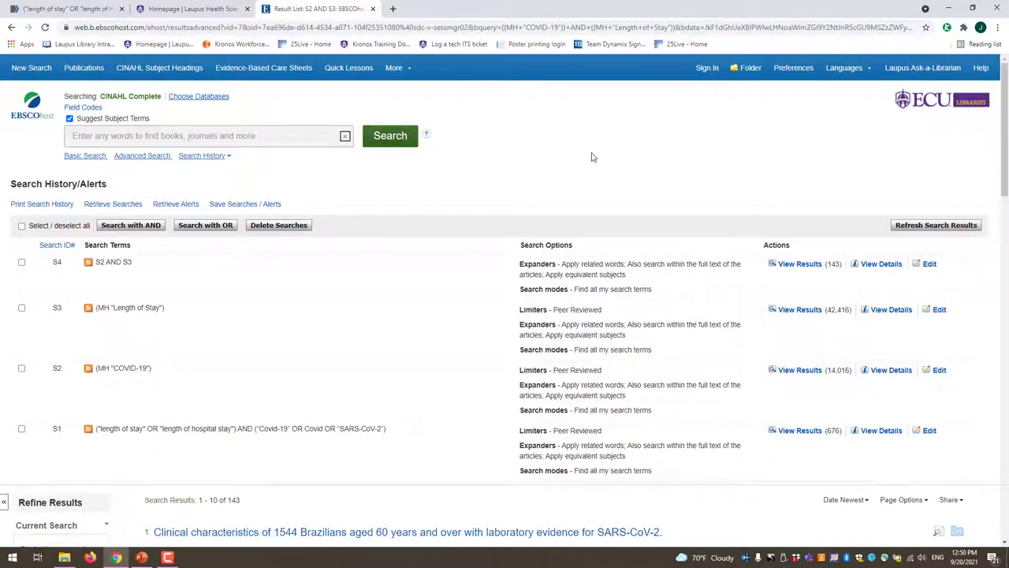
- Review the combined search's first page of articles and compare its entry with the earlier searches in the history
{"action": "scroll", "coordinate": [592, 157], "scroll_direction": "down", "scroll_amount": 1}
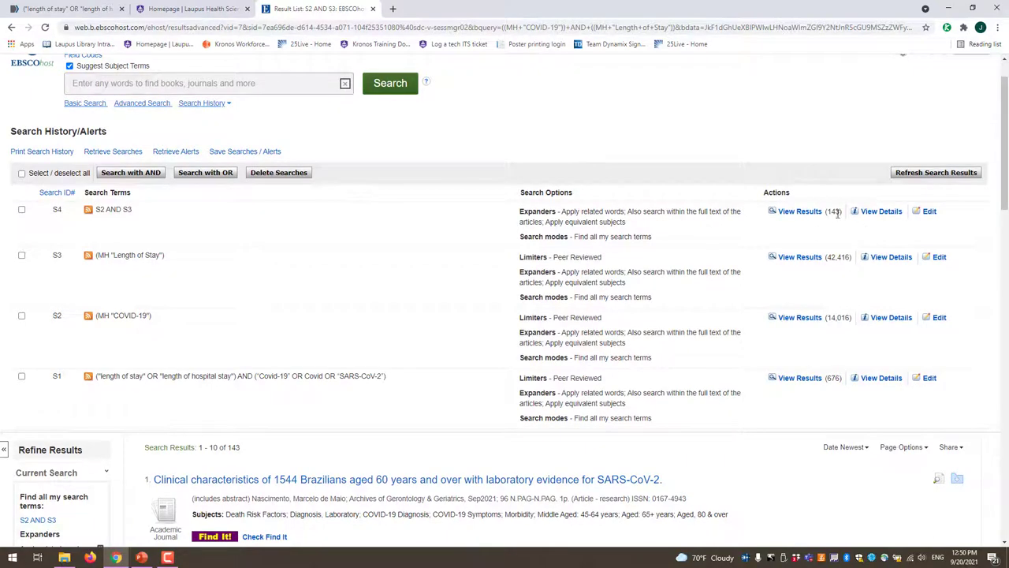
{"action": "scroll", "coordinate": [608, 237], "scroll_direction": "down", "scroll_amount": 5}
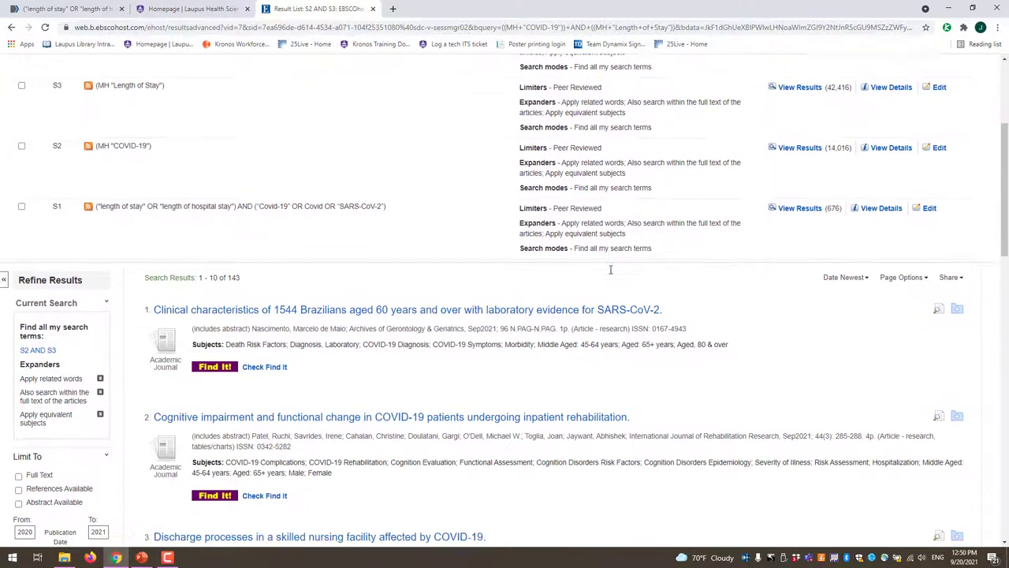
{"action": "scroll", "coordinate": [623, 299], "scroll_direction": "down", "scroll_amount": 7}
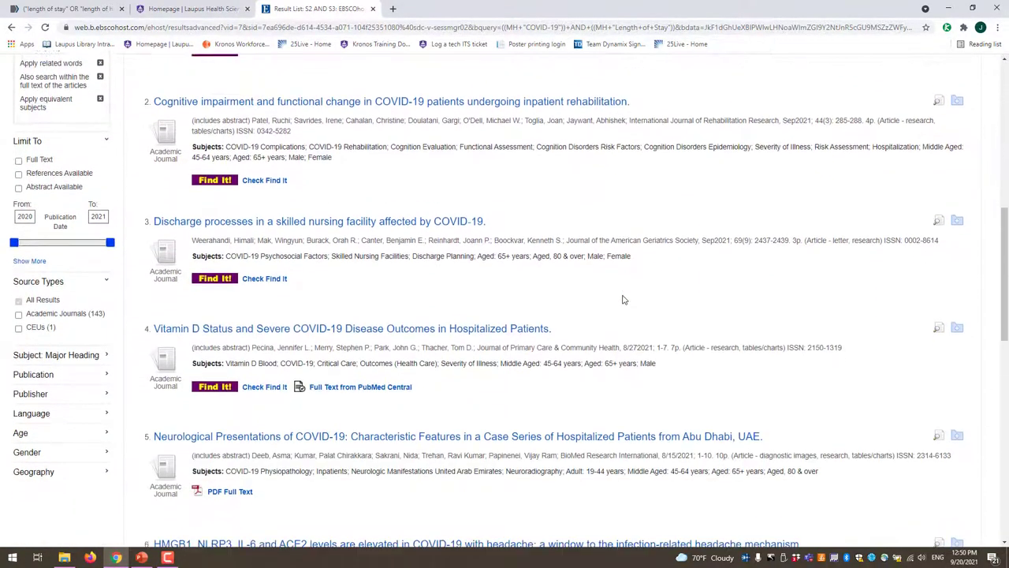
{"action": "scroll", "coordinate": [623, 300], "scroll_direction": "down", "scroll_amount": 6}
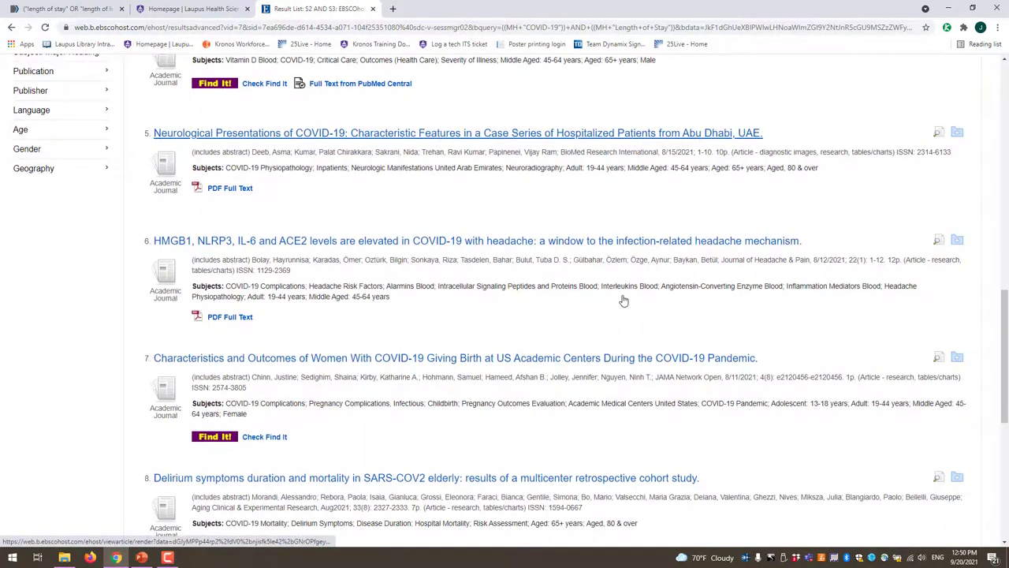
{"action": "scroll", "coordinate": [623, 299], "scroll_direction": "down", "scroll_amount": 5}
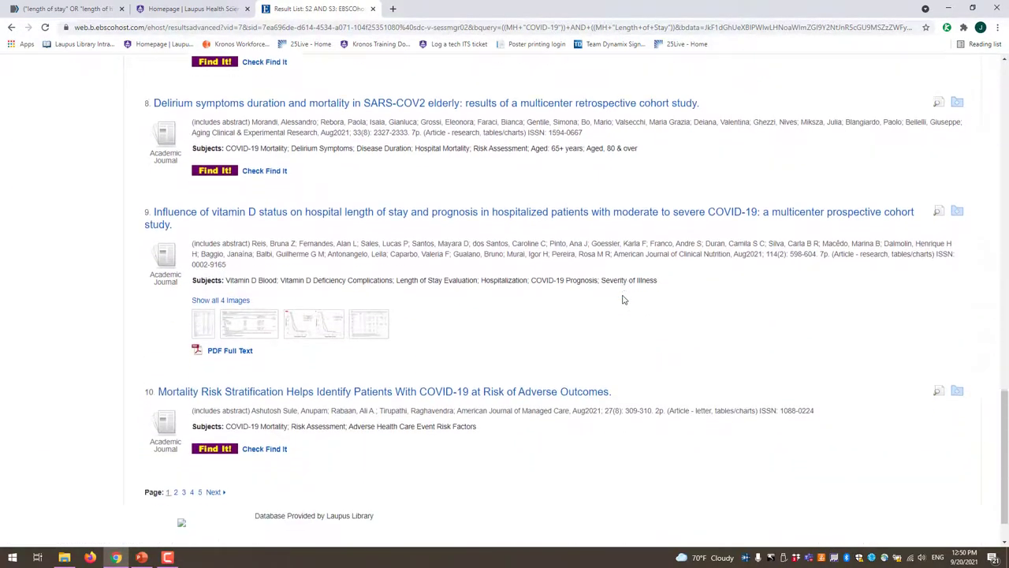
{"action": "scroll", "coordinate": [623, 300], "scroll_direction": "up", "scroll_amount": 9}
{"action": "scroll", "coordinate": [623, 299], "scroll_direction": "up", "scroll_amount": 7}
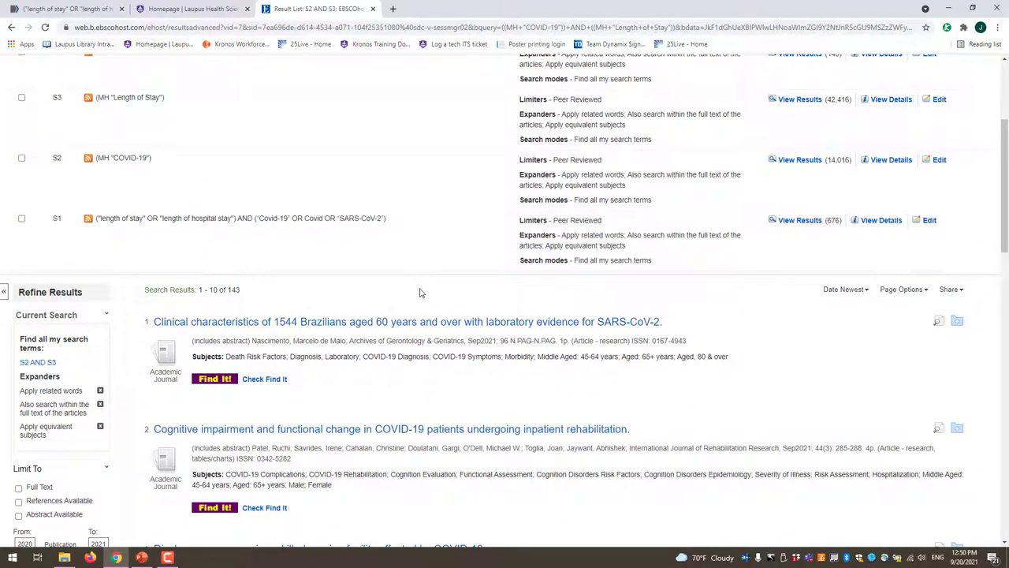
{"action": "scroll", "coordinate": [421, 292], "scroll_direction": "up", "scroll_amount": 1}
{"action": "scroll", "coordinate": [423, 296], "scroll_direction": "up", "scroll_amount": 2}
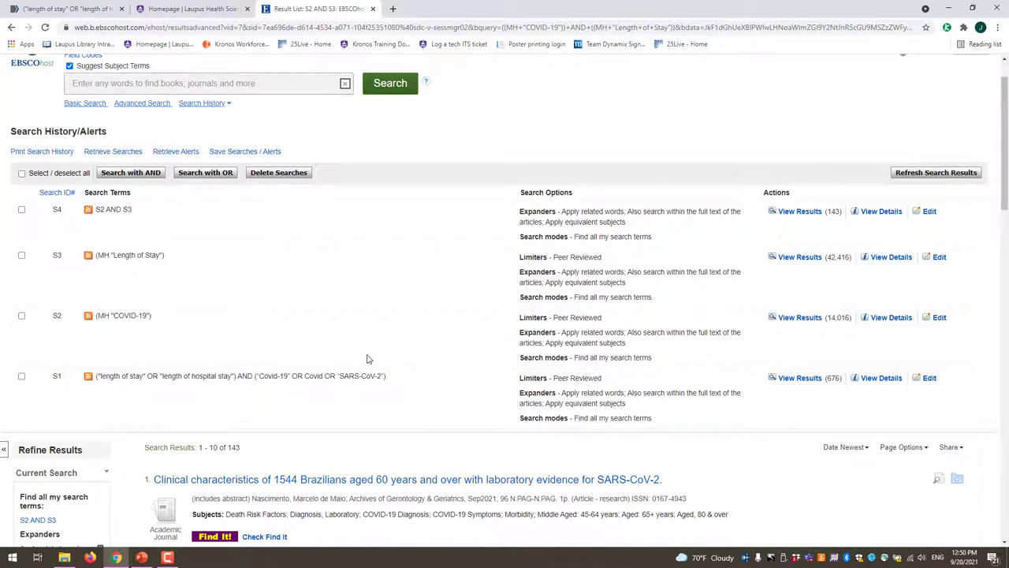
- Turn off Suggest Subject Terms and copy the S1 keyword search string from the history into the CINAHL search field
{"action": "scroll", "coordinate": [418, 333], "scroll_direction": "up", "scroll_amount": 1}
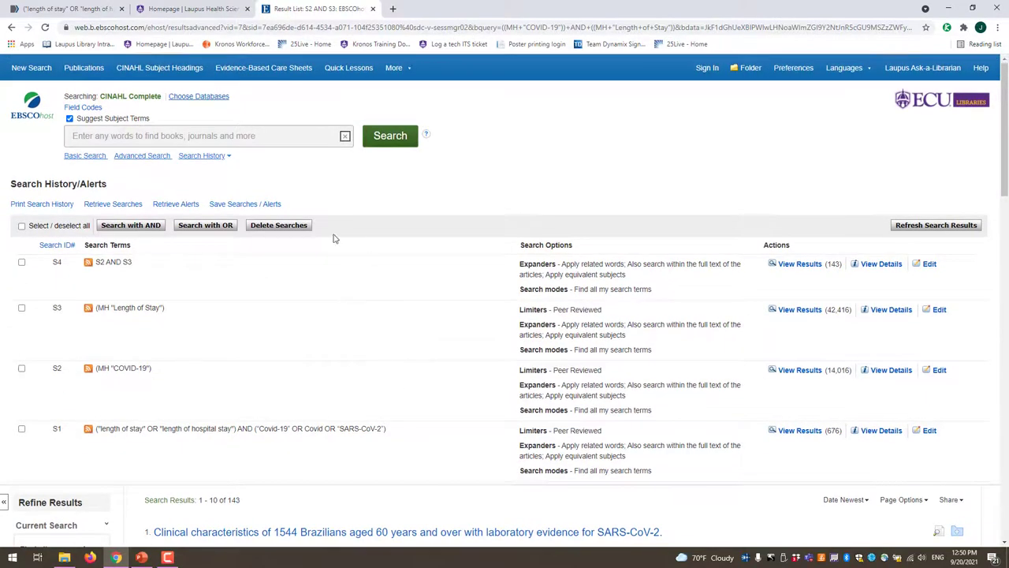
{"action": "left_click", "coordinate": [69, 118]}
{"action": "left_click_drag", "start_coordinate": [394, 435], "coordinate": [92, 438]}
{"action": "key", "text": "ctrl+c"}
{"action": "left_click", "coordinate": [133, 139]}
{"action": "key", "text": "ctrl+v"}
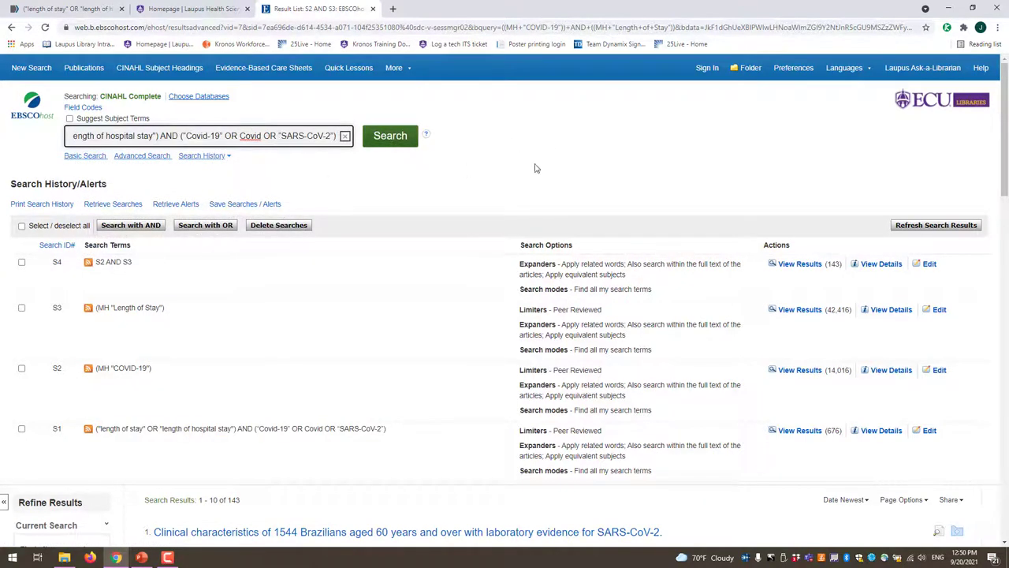
- Switch to PowerPoint, present the slides from slide 7 through "Other databases of note", and exit the slide show
{"action": "left_click", "coordinate": [160, 8]}
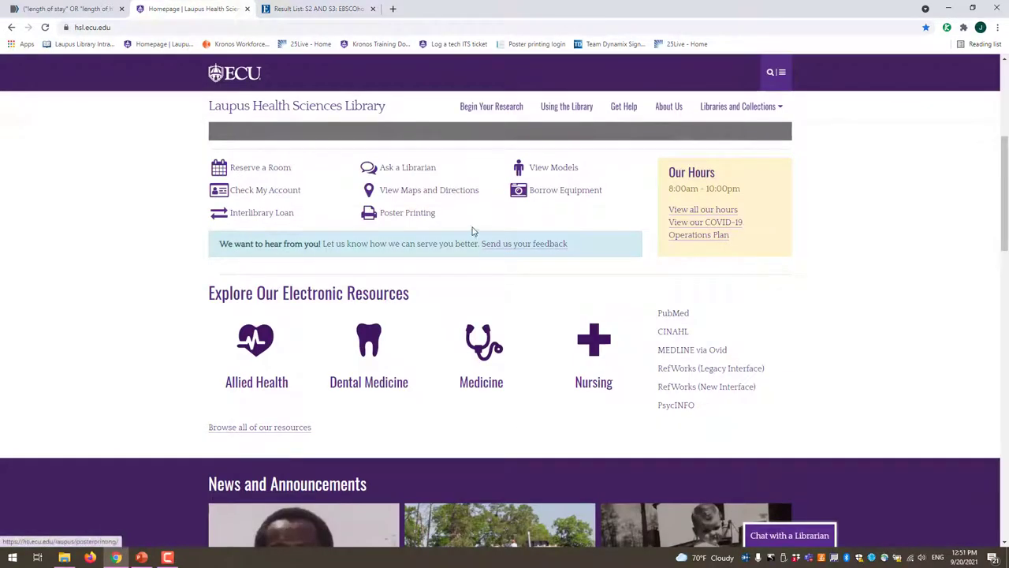
{"action": "scroll", "coordinate": [480, 259], "scroll_direction": "up", "scroll_amount": 2}
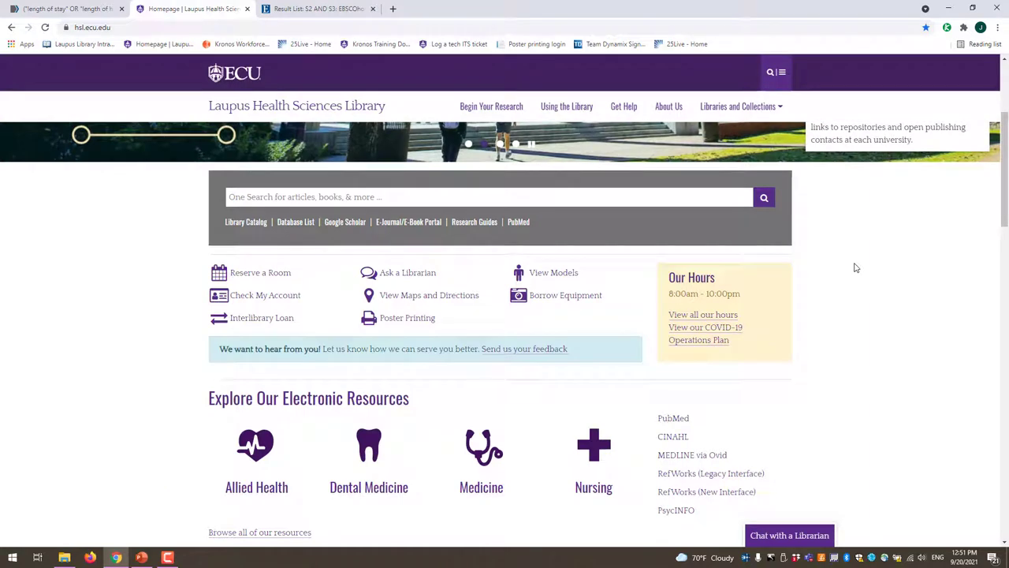
{"action": "left_click", "coordinate": [141, 557]}
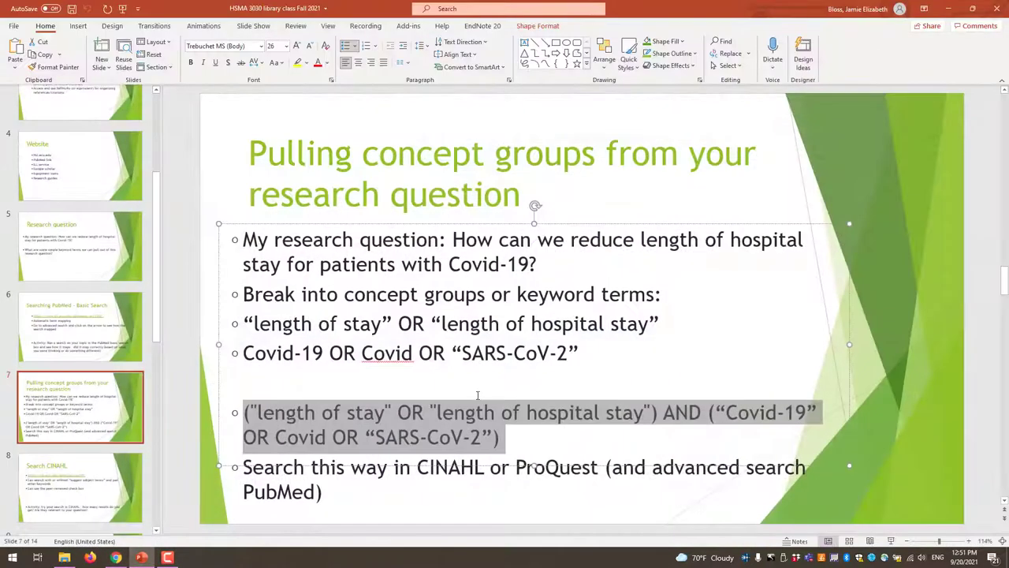
{"action": "left_click", "coordinate": [743, 519]}
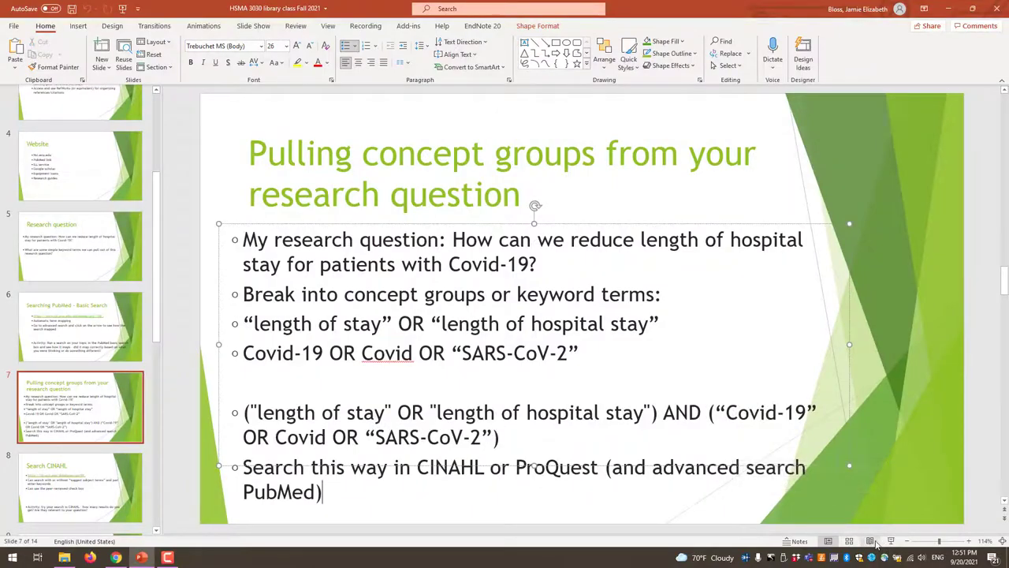
{"action": "left_click", "coordinate": [891, 540]}
{"action": "left_click", "coordinate": [909, 543]}
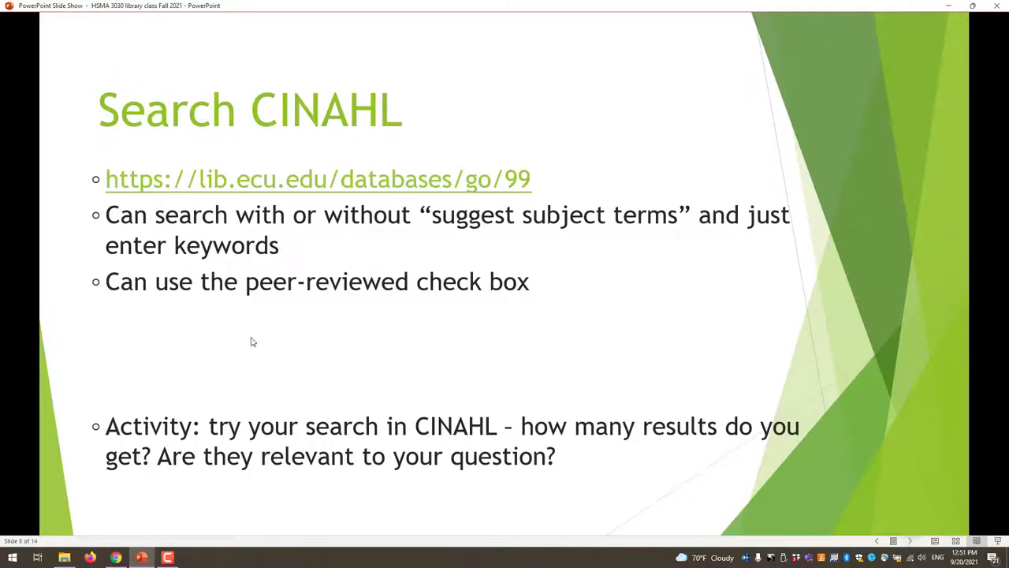
{"action": "left_click", "coordinate": [909, 541]}
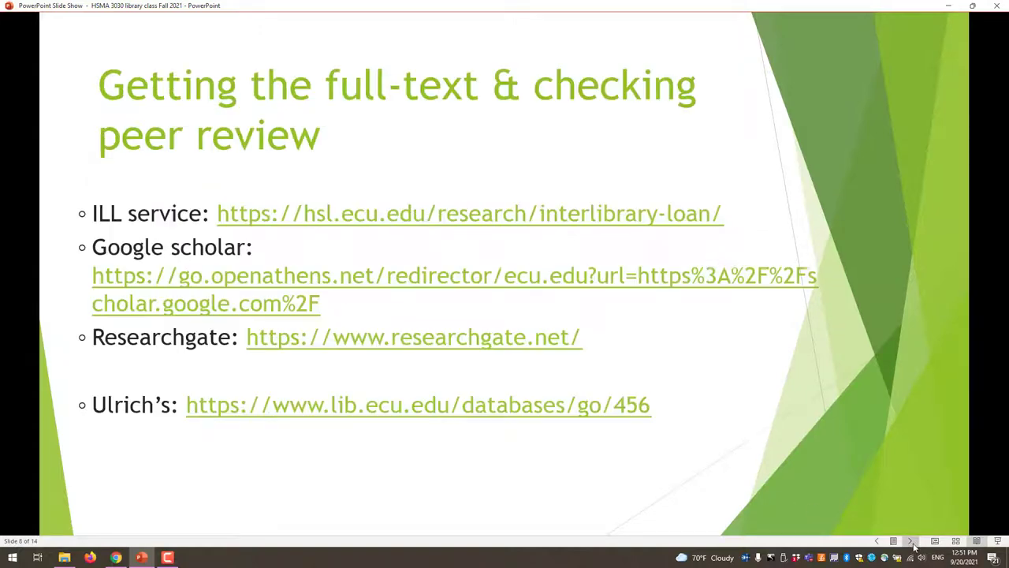
{"action": "left_click", "coordinate": [909, 541]}
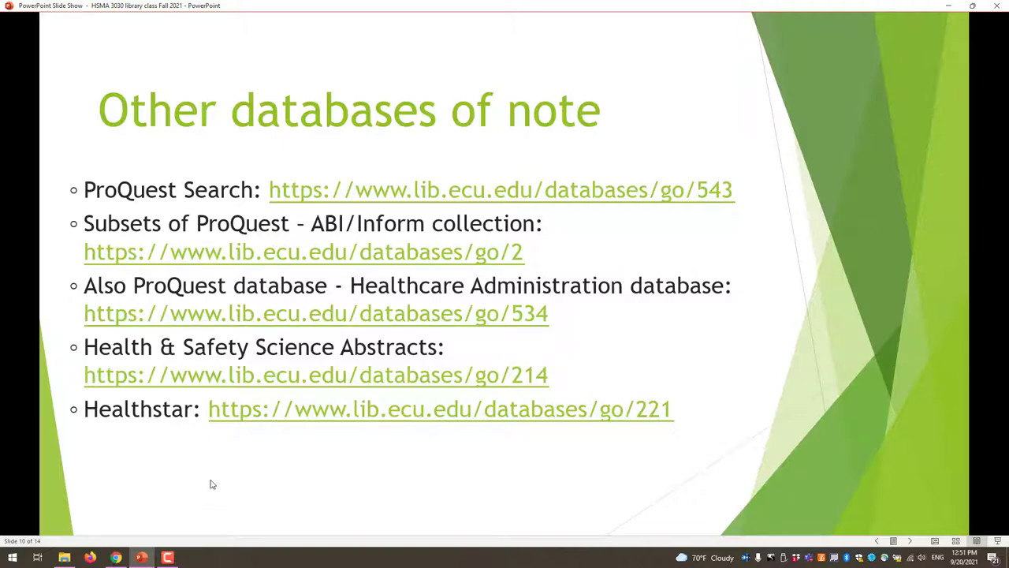
{"action": "key", "text": "Escape"}
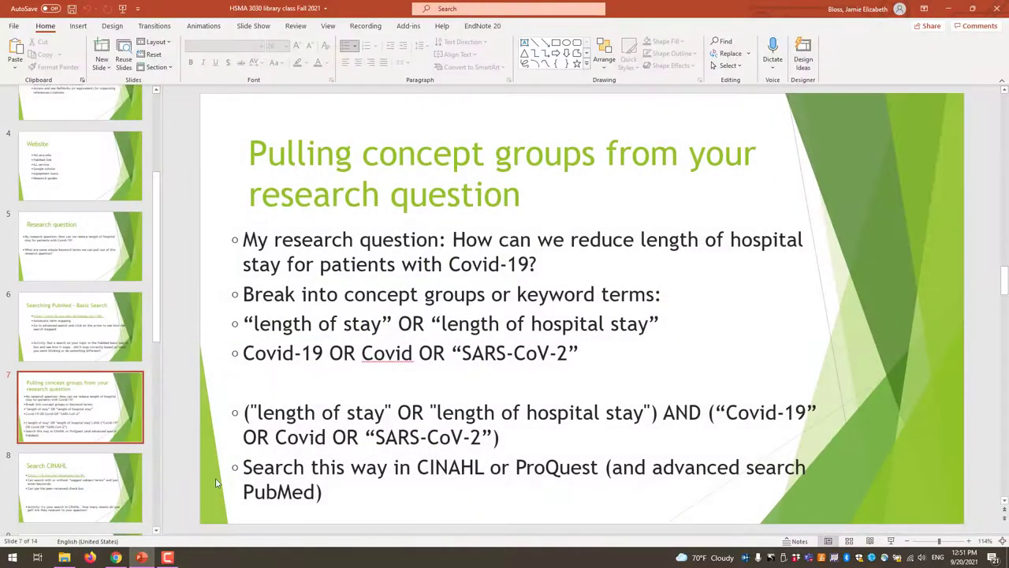
- Switch back to Chrome and open ProQuest Search from the letter P section of the library's database list
{"action": "left_click", "coordinate": [116, 557]}
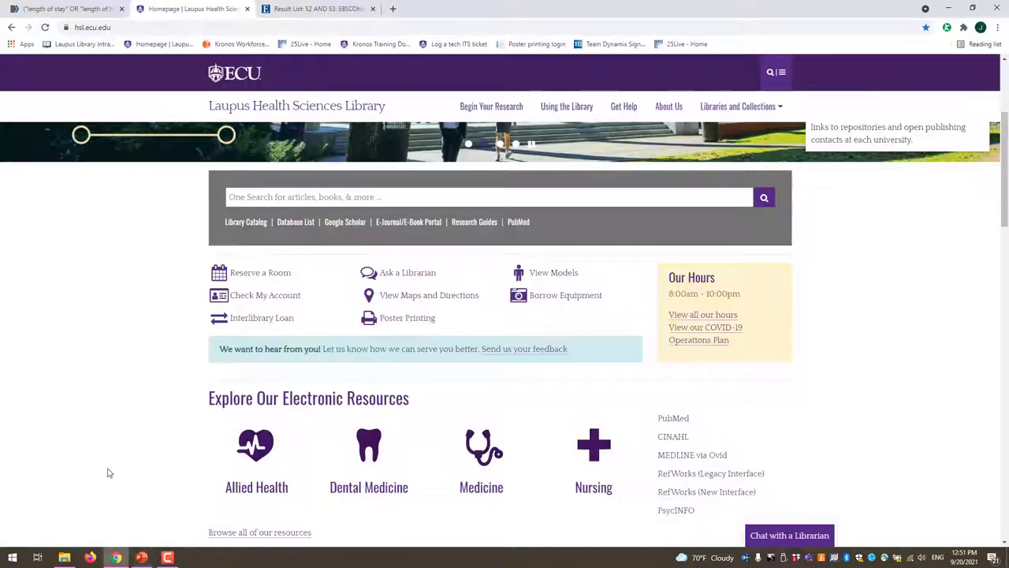
{"action": "left_click", "coordinate": [295, 223]}
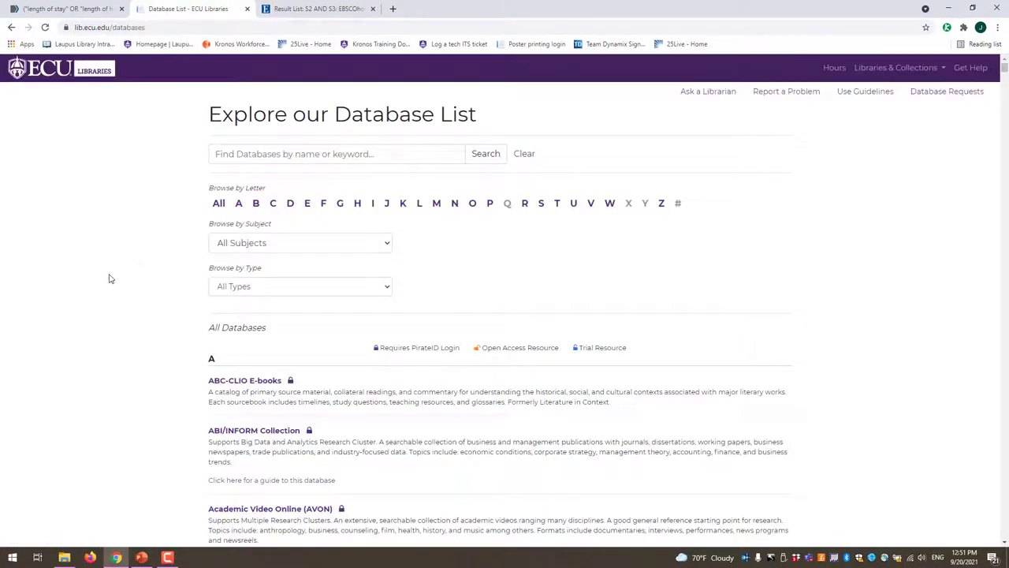
{"action": "left_click", "coordinate": [490, 202]}
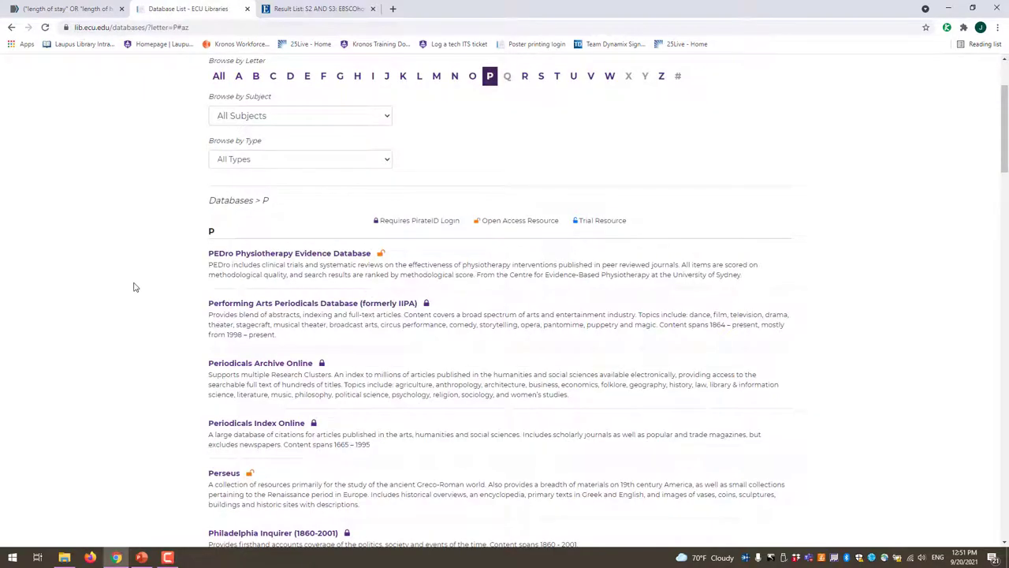
{"action": "scroll", "coordinate": [156, 289], "scroll_direction": "down", "scroll_amount": 1}
{"action": "scroll", "coordinate": [156, 289], "scroll_direction": "down", "scroll_amount": 6}
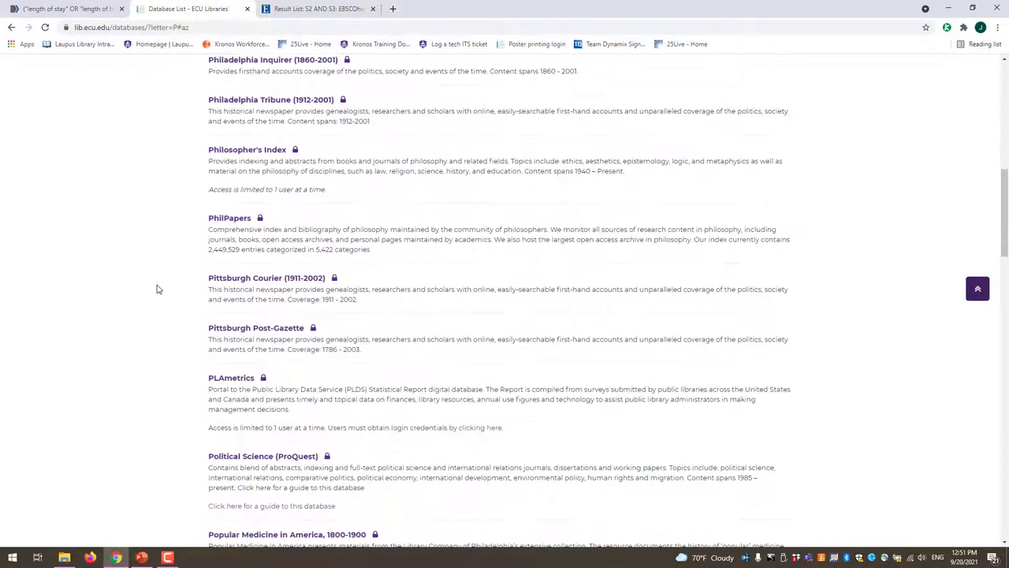
{"action": "scroll", "coordinate": [156, 289], "scroll_direction": "down", "scroll_amount": 6}
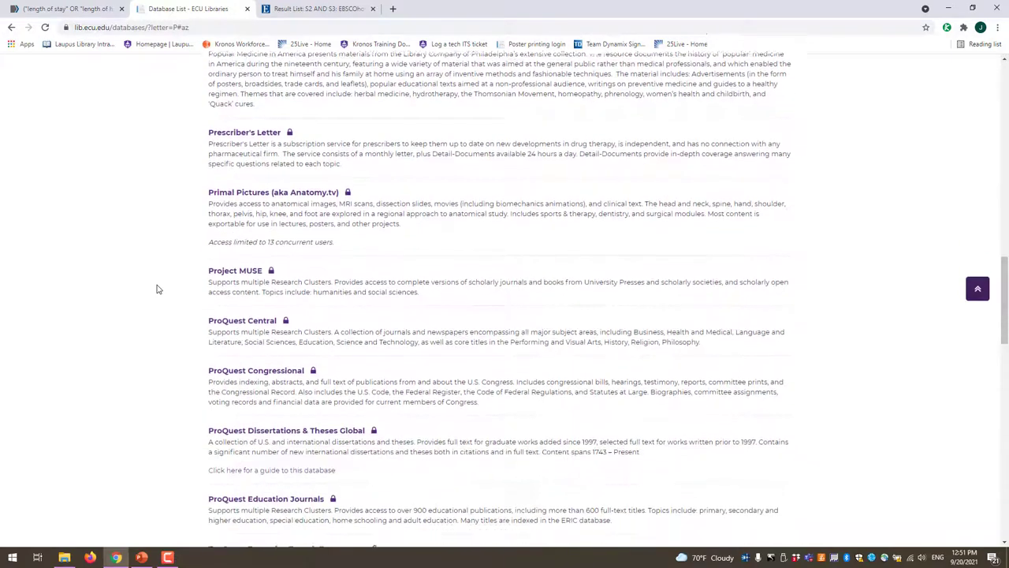
{"action": "scroll", "coordinate": [155, 291], "scroll_direction": "down", "scroll_amount": 6}
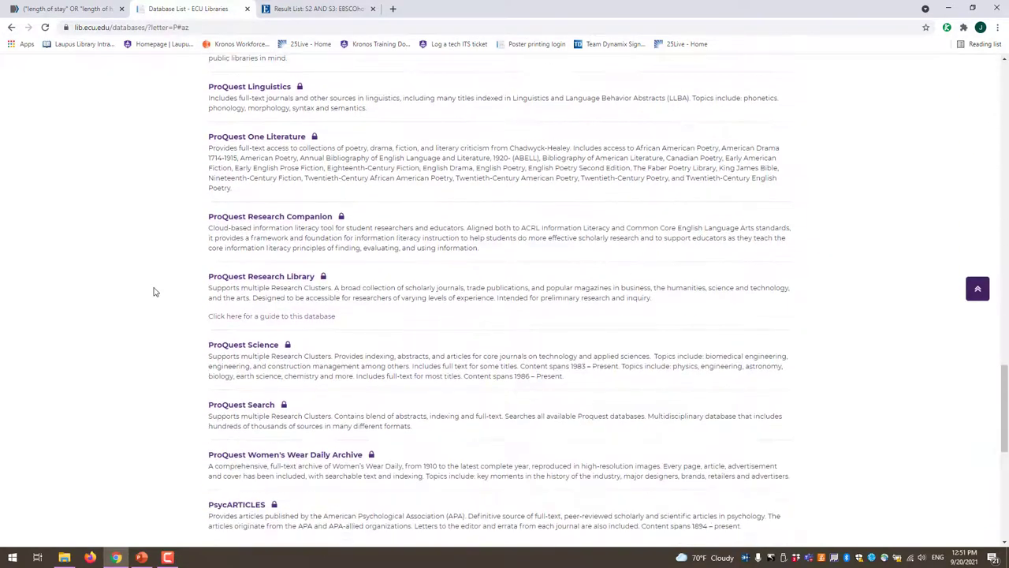
{"action": "left_click", "coordinate": [242, 407]}
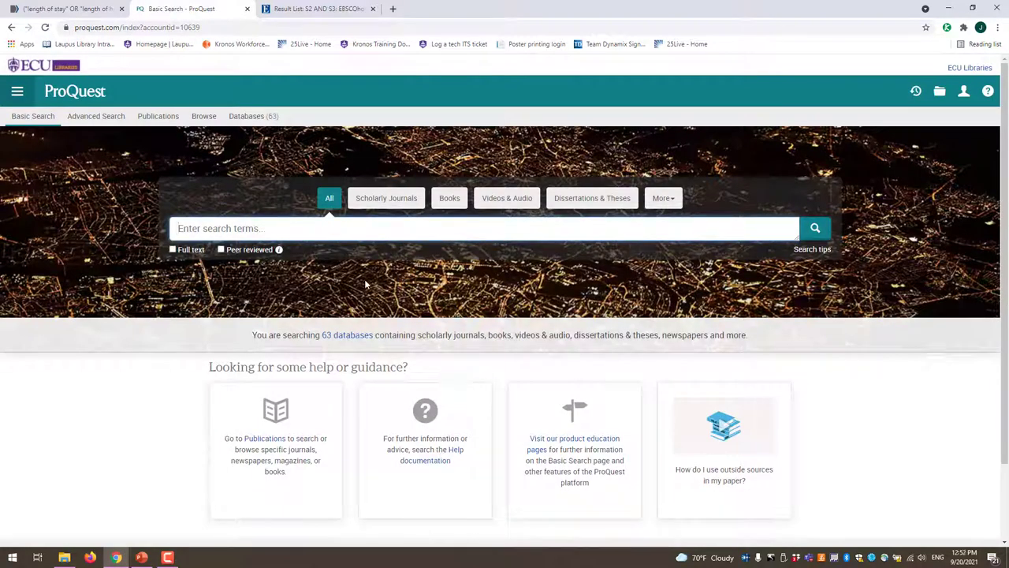
- Search ProQuest for ("length of stay" OR "length of hospital stay") AND ("Covid-19" OR Covid OR "SARS-CoV-2") and limit the results to Scholarly Journals
{"action": "type", "text": "(\"length of stay\" OR \"length of hospital stay\") AND (\"Covid-19\" OR Covid OR \"SARS-CoV-2\")"}
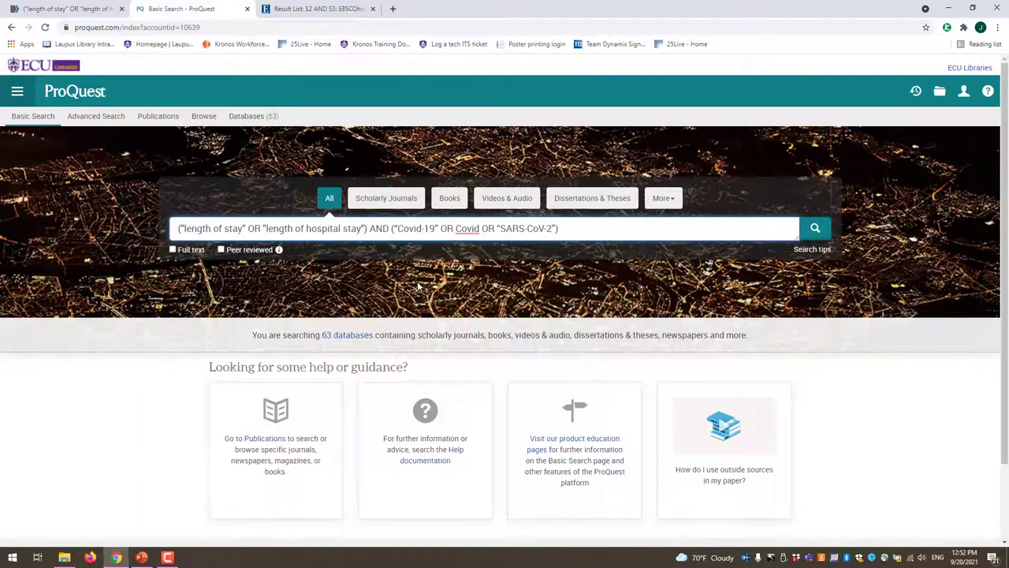
{"action": "key", "text": "Return"}
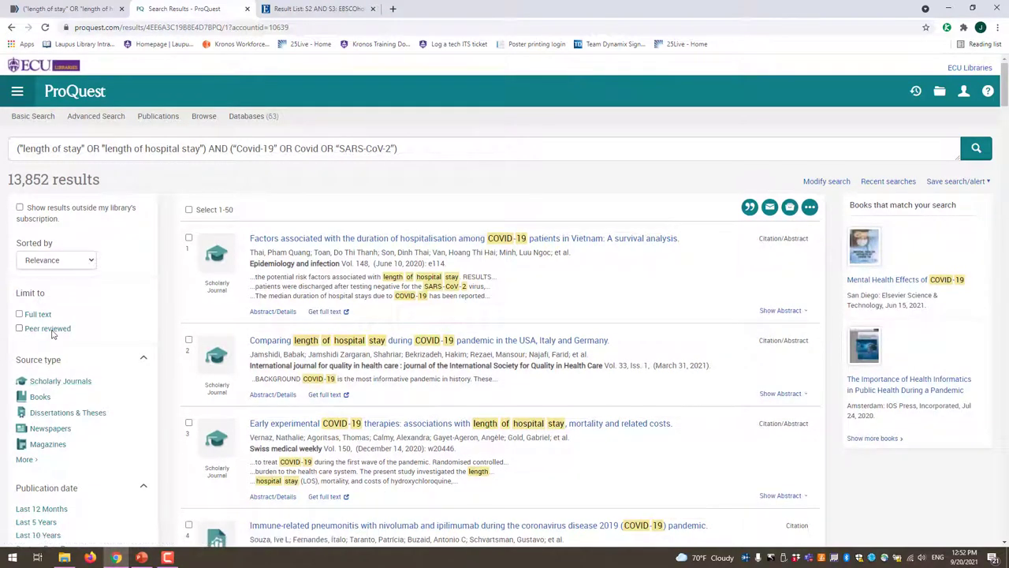
{"action": "left_click", "coordinate": [61, 383]}
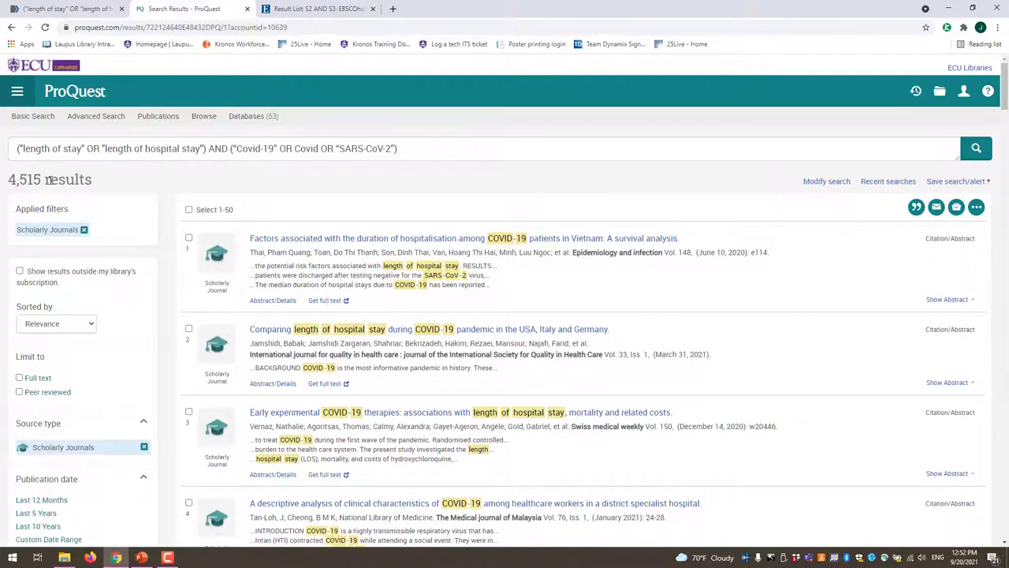
{"action": "scroll", "coordinate": [696, 246], "scroll_direction": "down", "scroll_amount": 1}
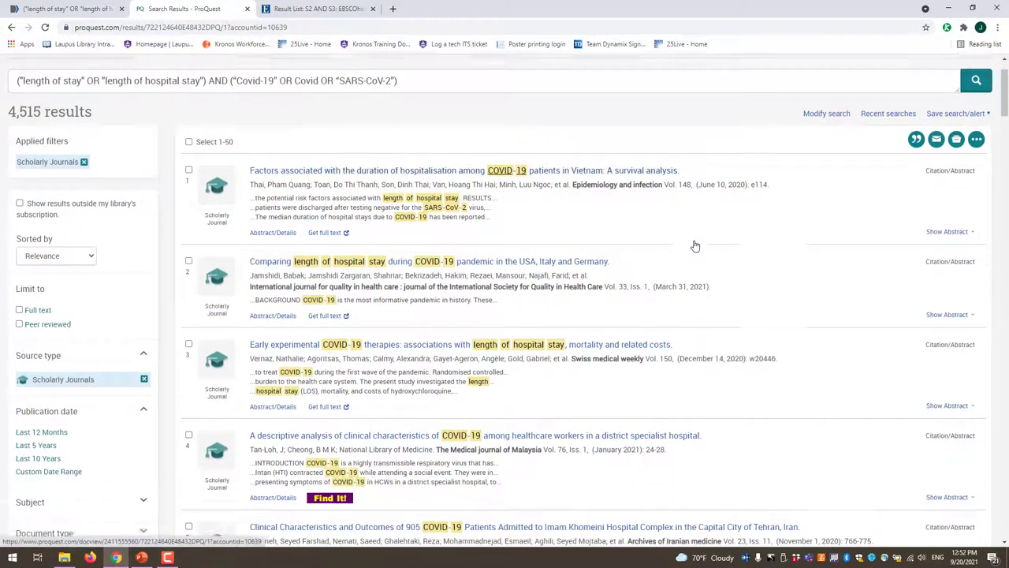
{"action": "scroll", "coordinate": [695, 246], "scroll_direction": "down", "scroll_amount": 1}
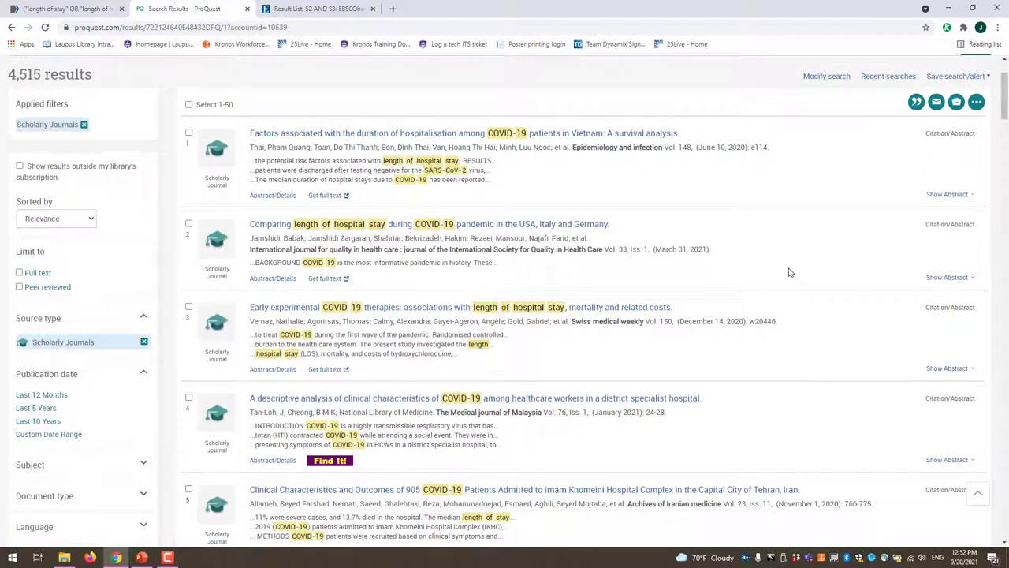
{"action": "scroll", "coordinate": [788, 272], "scroll_direction": "down", "scroll_amount": 2}
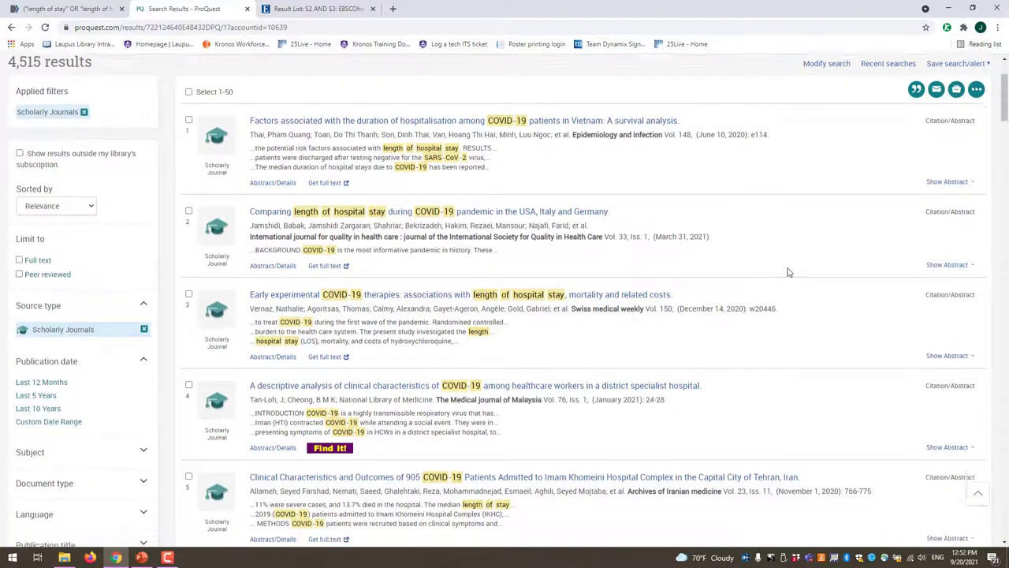
{"action": "scroll", "coordinate": [789, 272], "scroll_direction": "up", "scroll_amount": 2}
{"action": "scroll", "coordinate": [789, 272], "scroll_direction": "up", "scroll_amount": 3}
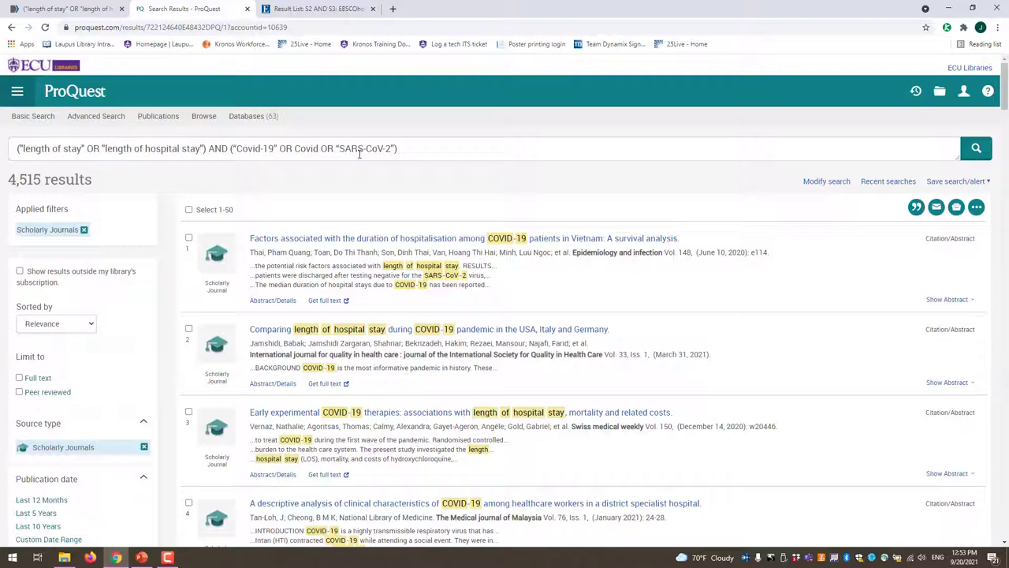
- Return to the PubMed results and open the first article's record to view its full text links
{"action": "left_click", "coordinate": [67, 9]}
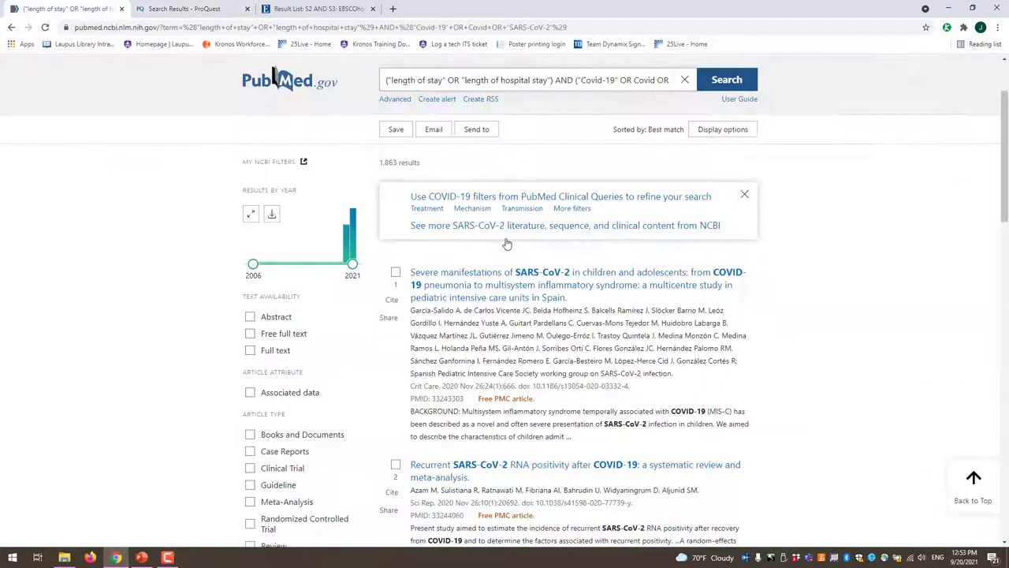
{"action": "left_click", "coordinate": [505, 290]}
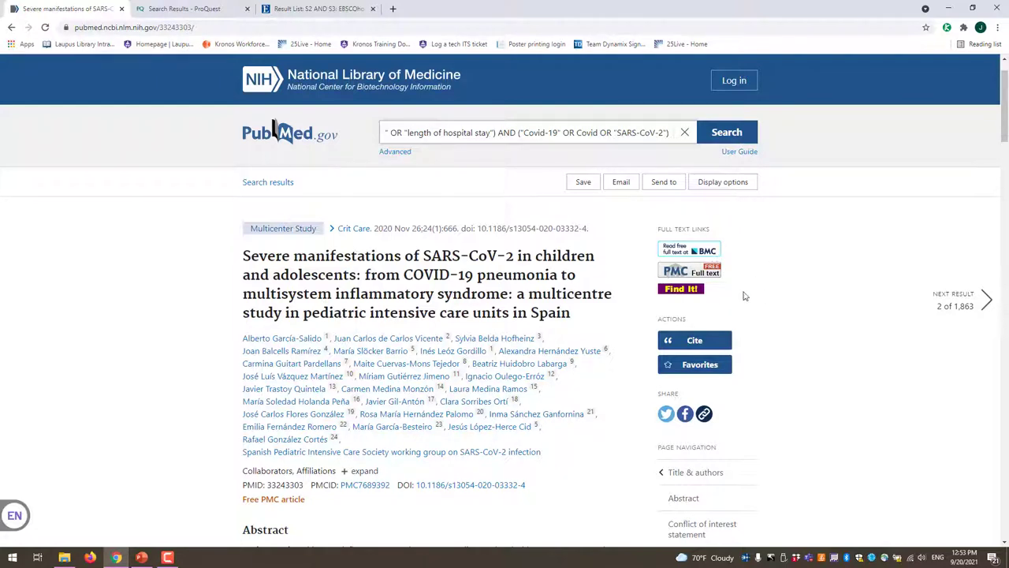
- Switch to PowerPoint and present the "Getting the full-text & checking peer review" slide full screen, swapping Presenter View and Slide Show
{"action": "left_click", "coordinate": [141, 558]}
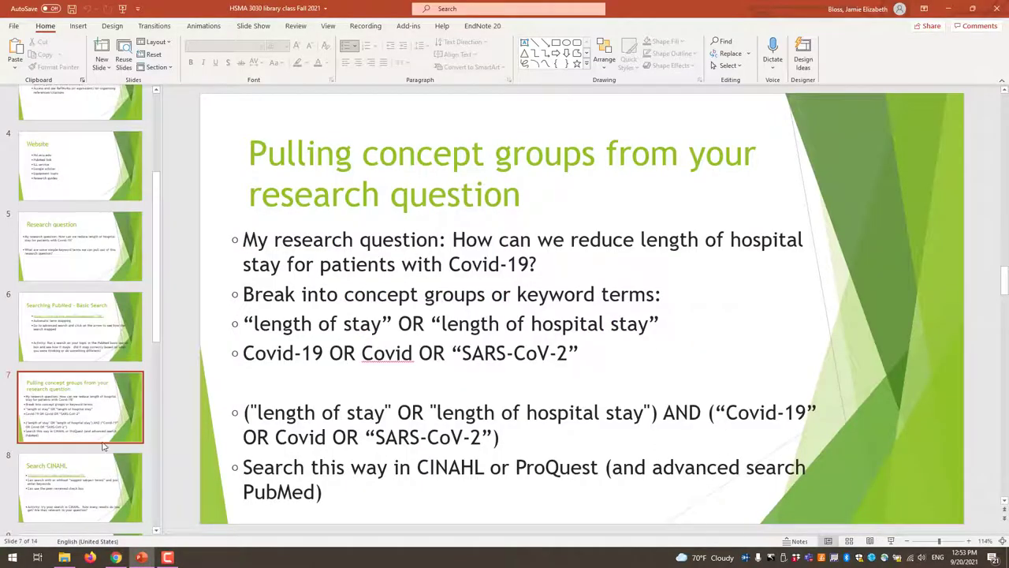
{"action": "scroll", "coordinate": [90, 470], "scroll_direction": "down", "scroll_amount": 2}
{"action": "left_click", "coordinate": [91, 470]}
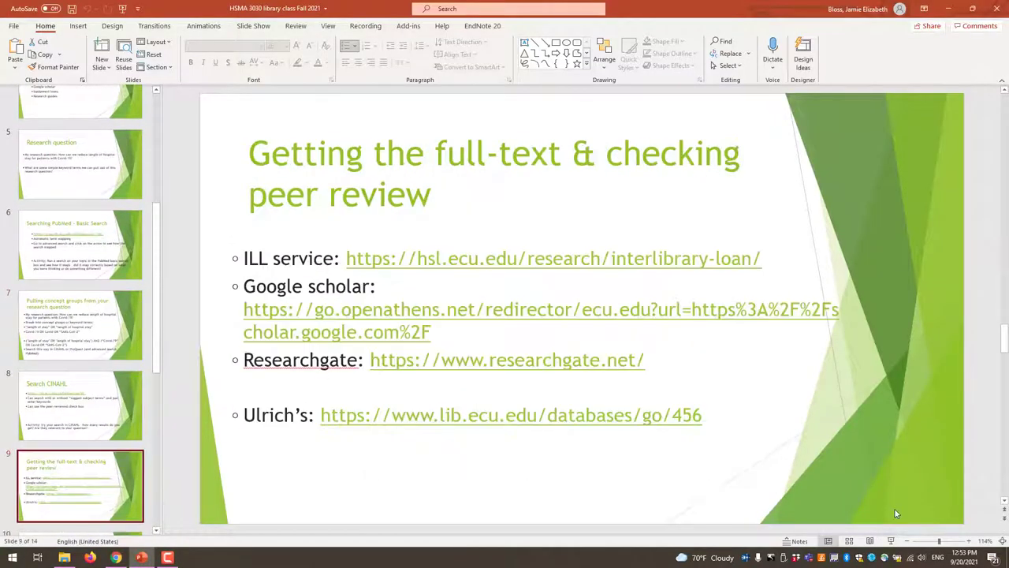
{"action": "left_click", "coordinate": [890, 543]}
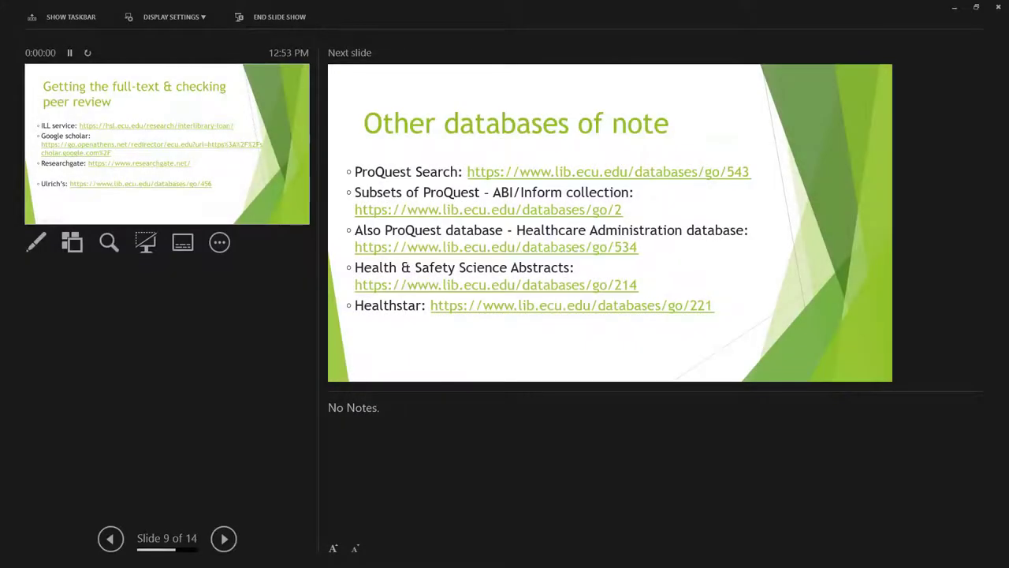
{"action": "left_click", "coordinate": [157, 17]}
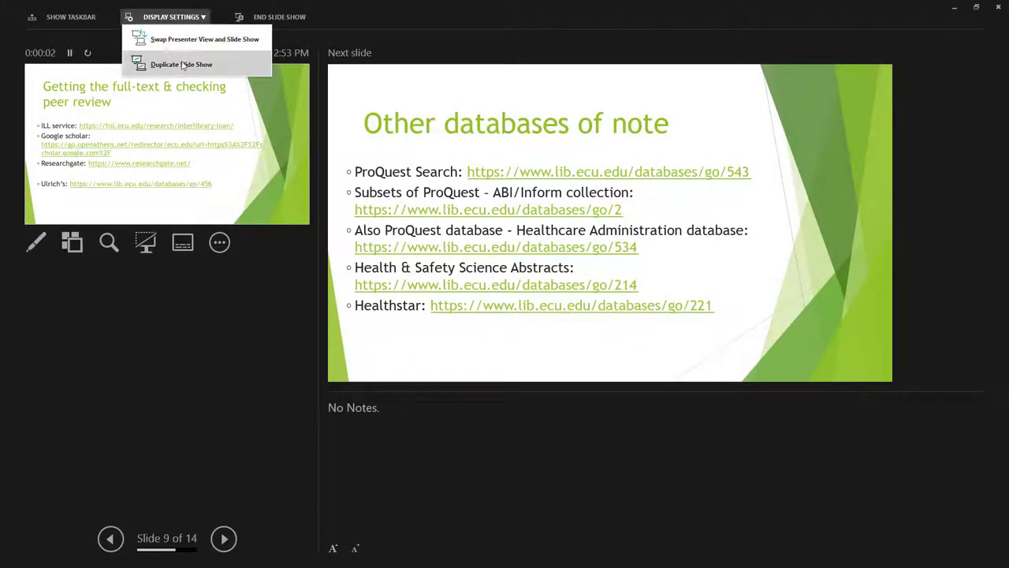
{"action": "left_click", "coordinate": [183, 45]}
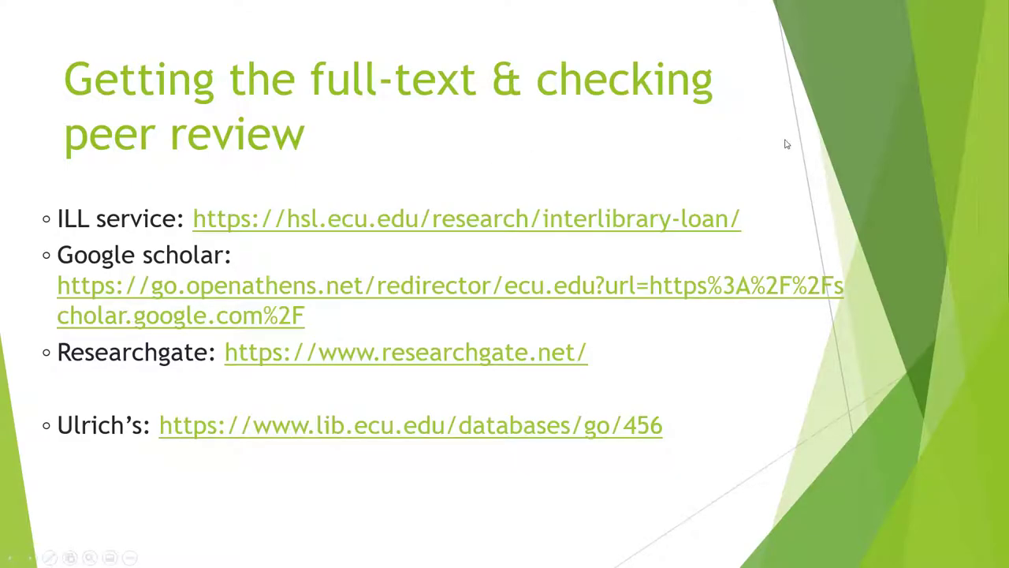